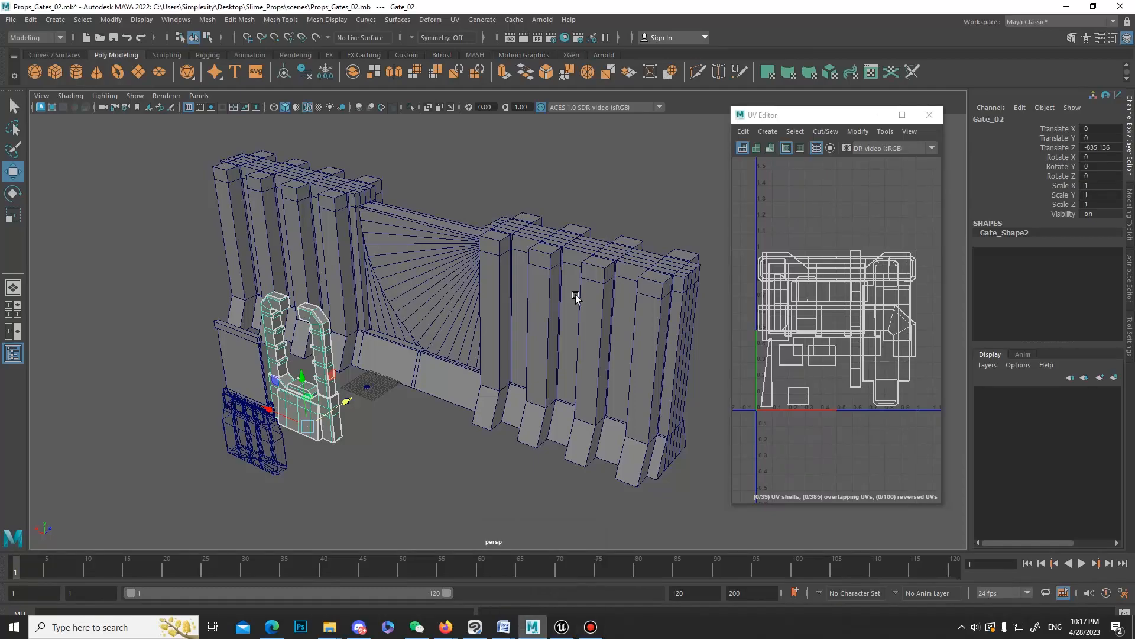
# Examine all the gate models with their combined UV layout, then look closely at the small pieces near the grid.
pyautogui.keyDown('alt'); pyautogui.moveTo(576, 297); pyautogui.dragTo(445, 288); pyautogui.keyUp('alt')
pyautogui.moveTo(221, 189); pyautogui.dragTo(666, 543)
pyautogui.keyDown('alt'); pyautogui.moveTo(509, 383); pyautogui.dragTo(487, 417); pyautogui.keyUp('alt')
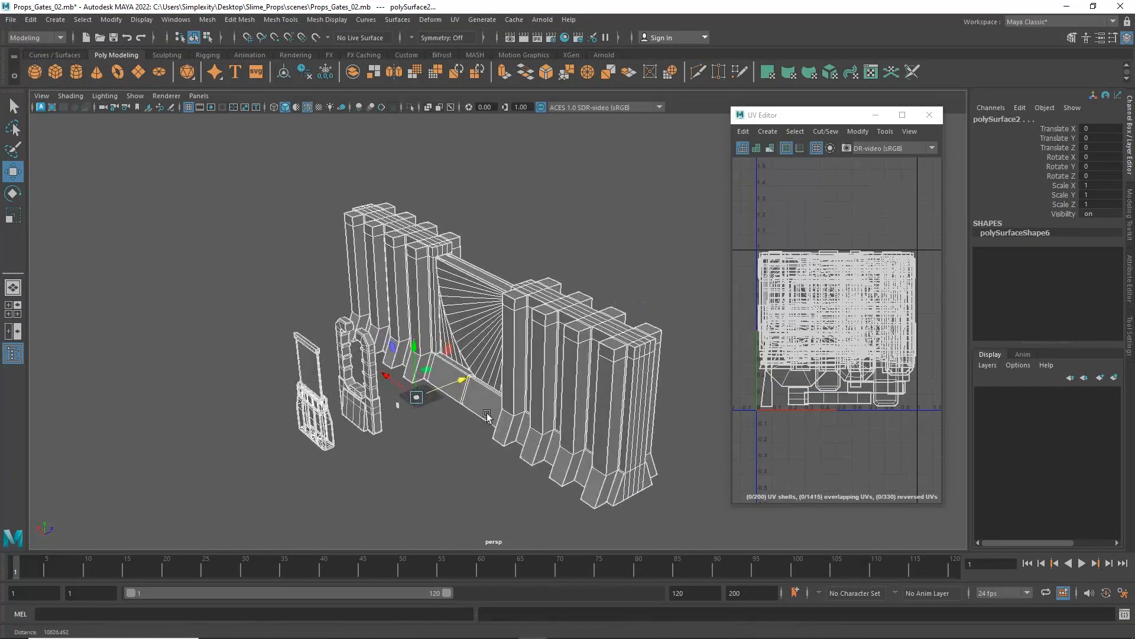
pyautogui.scroll(6, 486, 416)
pyautogui.keyDown('alt'); pyautogui.moveTo(398, 524); pyautogui.dragTo(562, 350, button='middle'); pyautogui.keyUp('alt')
pyautogui.scroll(3, 562, 350)
pyautogui.click(541, 355)
pyautogui.keyDown('alt'); pyautogui.moveTo(651, 365); pyautogui.dragTo(621, 433, button='middle'); pyautogui.keyUp('alt')
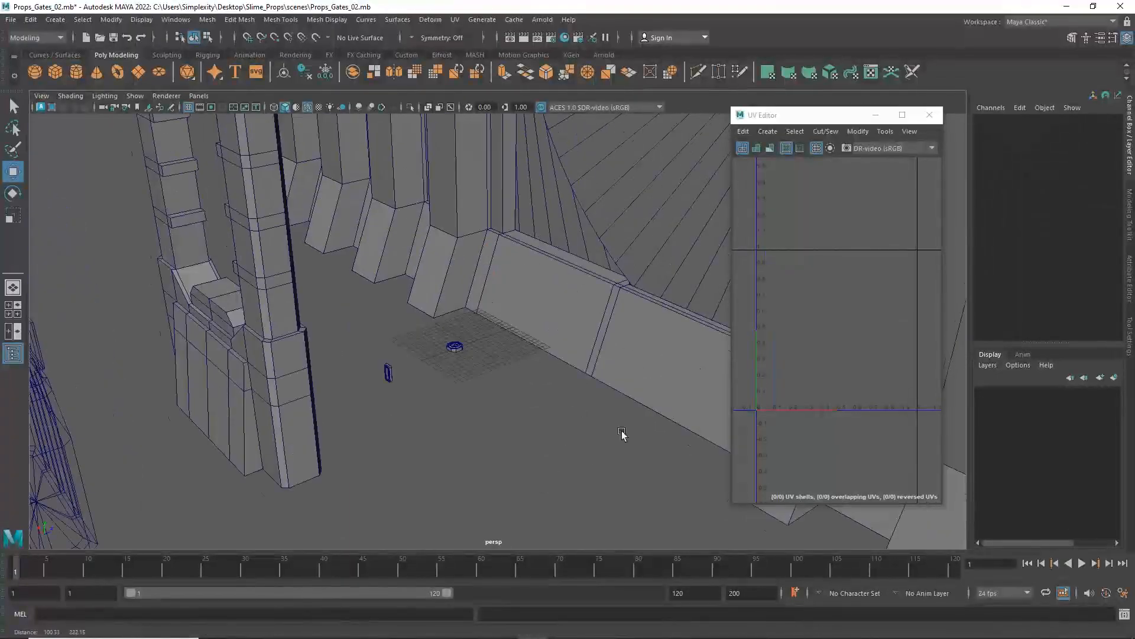
# Inspect the UV layouts of Gate_03_right_door and Gate_03_main_body, moving the UV Editor window clear of the model.
pyautogui.scroll(-8, 622, 433)
pyautogui.keyDown('alt'); pyautogui.moveTo(485, 248); pyautogui.dragTo(410, 297, button='middle'); pyautogui.keyUp('alt')
pyautogui.keyDown('alt'); pyautogui.moveTo(437, 287); pyautogui.dragTo(431, 292); pyautogui.keyUp('alt')
pyautogui.click(431, 292)
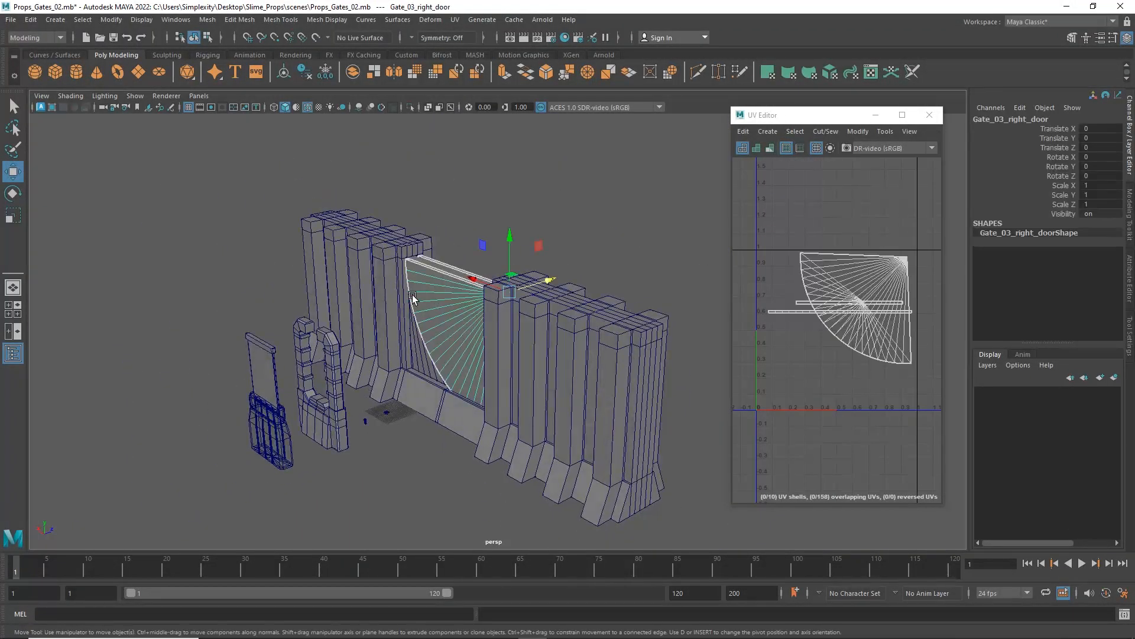
pyautogui.click(487, 299)
pyautogui.keyDown('alt'); pyautogui.moveTo(518, 380); pyautogui.dragTo(575, 375); pyautogui.keyUp('alt')
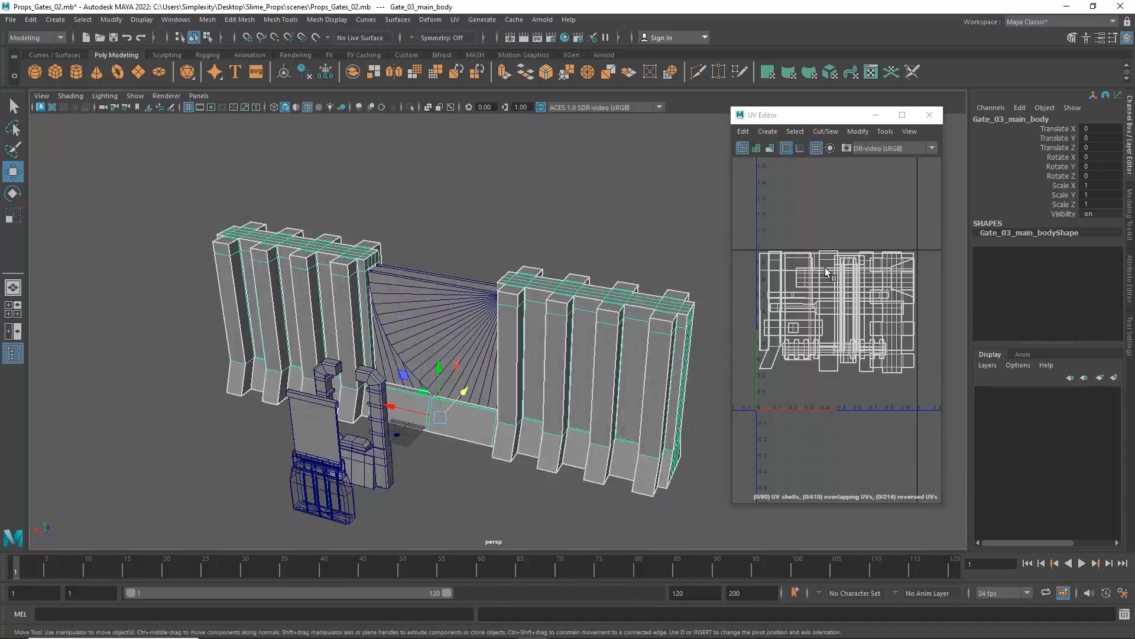
pyautogui.moveTo(797, 115); pyautogui.dragTo(814, 79)
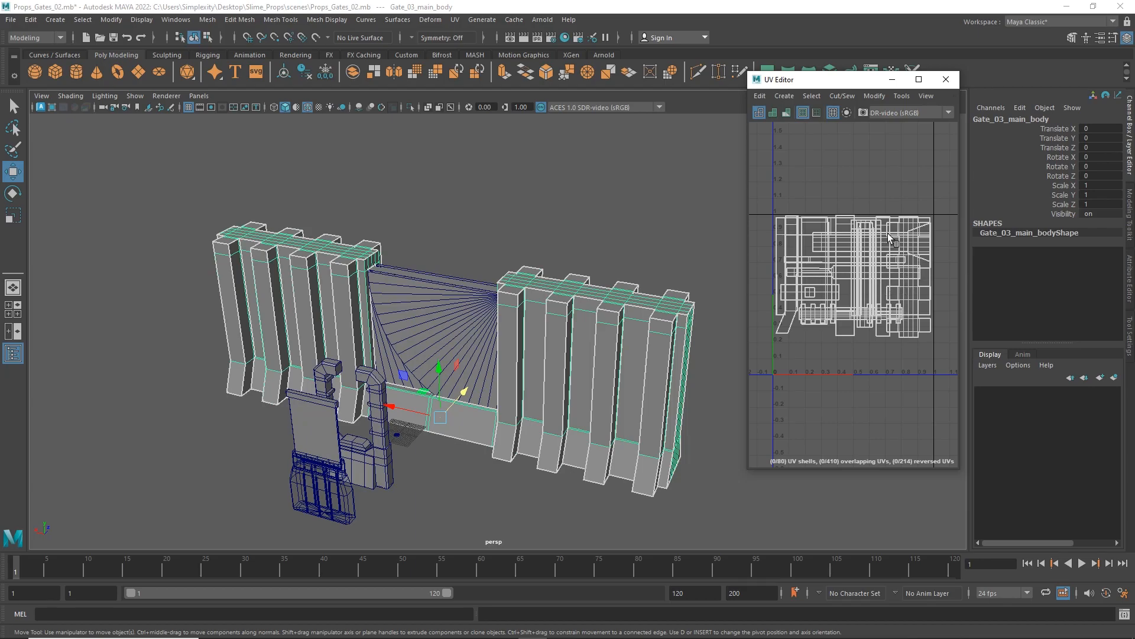
# Examine the Gate_03 main body from several angles, including its wall columns and the base between them.
pyautogui.keyDown('alt'); pyautogui.moveTo(609, 276); pyautogui.dragTo(498, 271); pyautogui.keyUp('alt')
pyautogui.keyDown('alt'); pyautogui.moveTo(499, 271); pyautogui.dragTo(460, 302, button='right'); pyautogui.keyUp('alt')
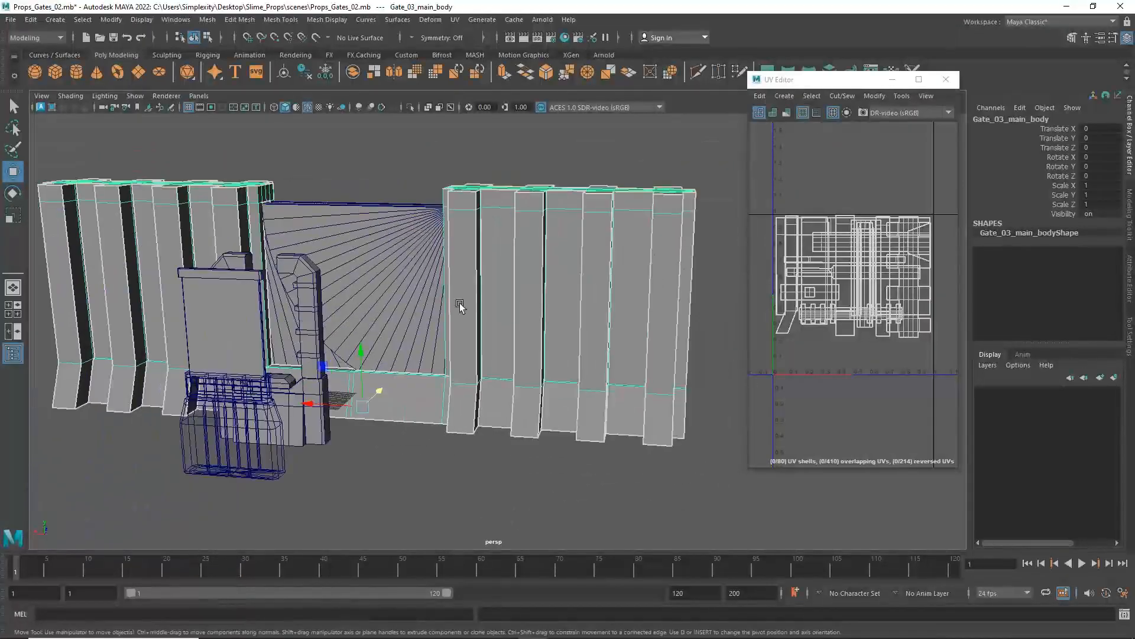
pyautogui.moveTo(460, 303)
pyautogui.keyDown('alt'); pyautogui.mouseDown()
pyautogui.moveTo(428, 311)
pyautogui.moveTo(445, 291)
pyautogui.mouseUp(); pyautogui.keyUp('alt')
pyautogui.keyDown('alt'); pyautogui.moveTo(446, 291); pyautogui.dragTo(486, 359, button='right'); pyautogui.keyUp('alt')
pyautogui.keyDown('alt'); pyautogui.moveTo(486, 358); pyautogui.dragTo(476, 287); pyautogui.keyUp('alt')
pyautogui.keyDown('alt'); pyautogui.moveTo(483, 338); pyautogui.dragTo(554, 313); pyautogui.keyUp('alt')
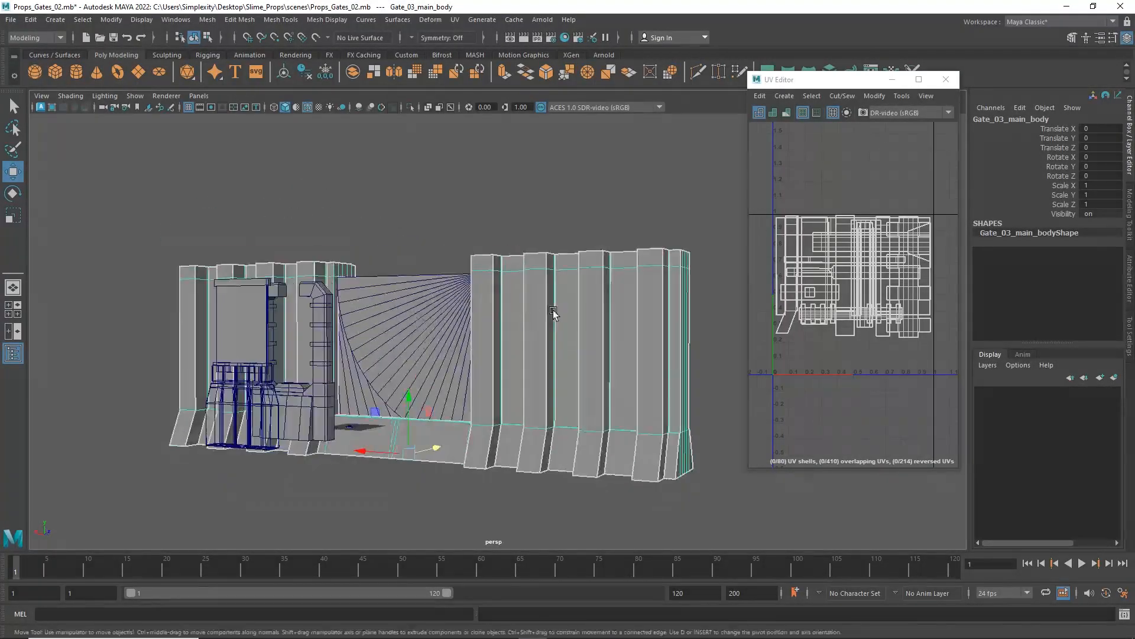
pyautogui.keyDown('alt'); pyautogui.moveTo(632, 387); pyautogui.dragTo(495, 284); pyautogui.keyUp('alt')
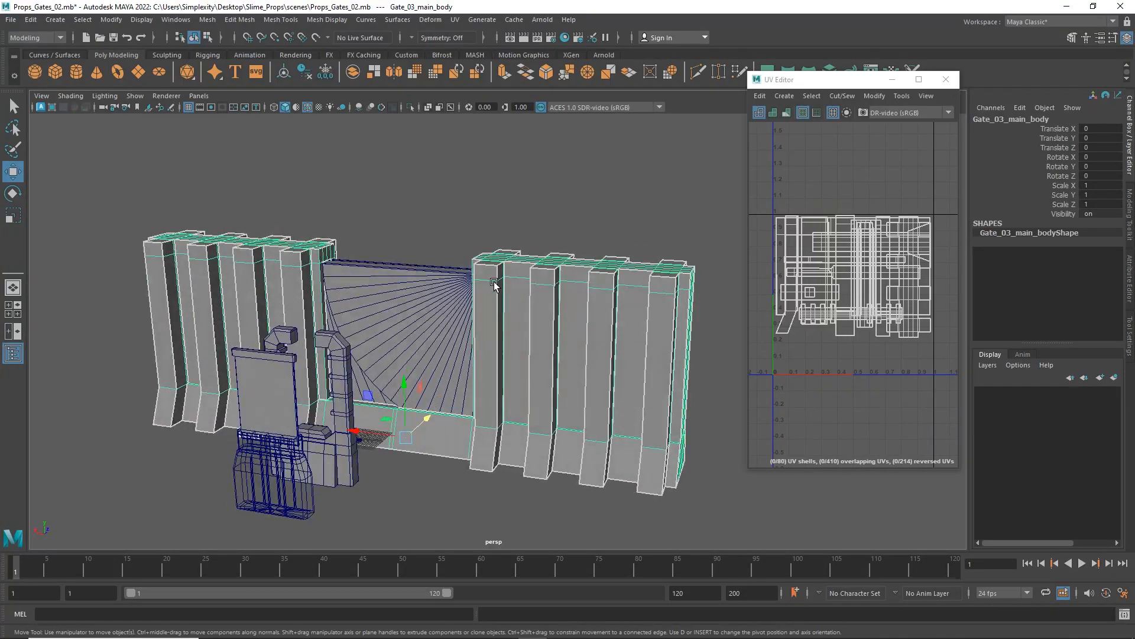
pyautogui.keyDown('alt'); pyautogui.moveTo(559, 320); pyautogui.dragTo(513, 339); pyautogui.keyUp('alt')
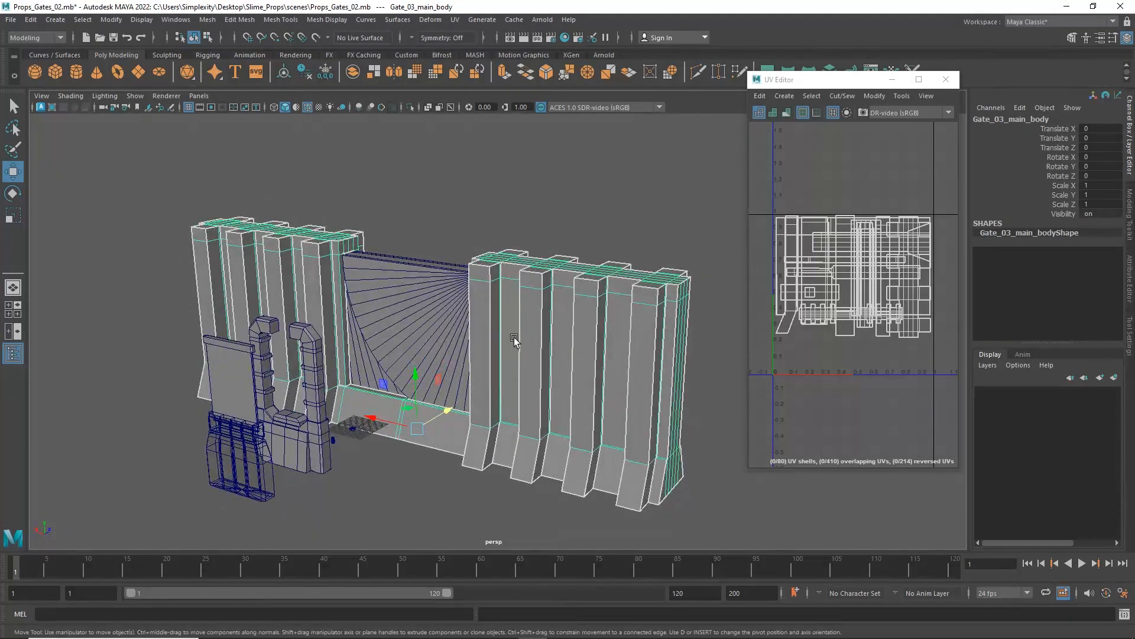
pyautogui.keyDown('alt'); pyautogui.moveTo(553, 424); pyautogui.dragTo(516, 392); pyautogui.keyUp('alt')
pyautogui.keyDown('alt'); pyautogui.moveTo(516, 392); pyautogui.dragTo(479, 413, button='middle'); pyautogui.keyUp('alt')
pyautogui.keyDown('alt'); pyautogui.moveTo(479, 413); pyautogui.dragTo(431, 418, button='right'); pyautogui.keyUp('alt')
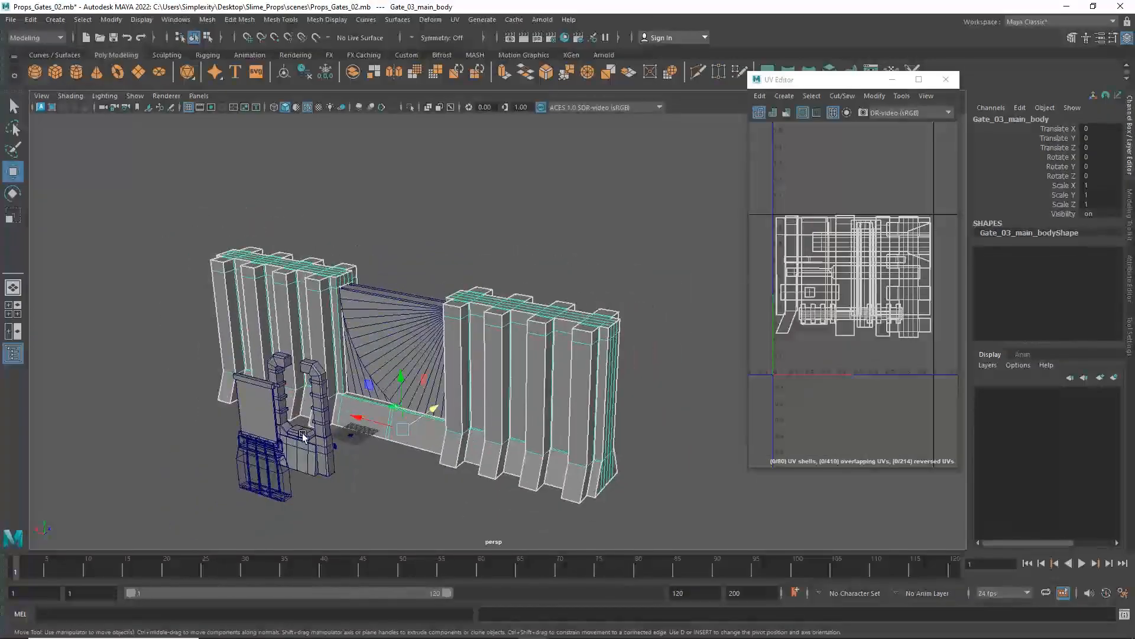
# Inspect the UV layouts of the two smaller gates' parts and of the left and right doors of Gate_03.
pyautogui.click(319, 457)
pyautogui.click(254, 491)
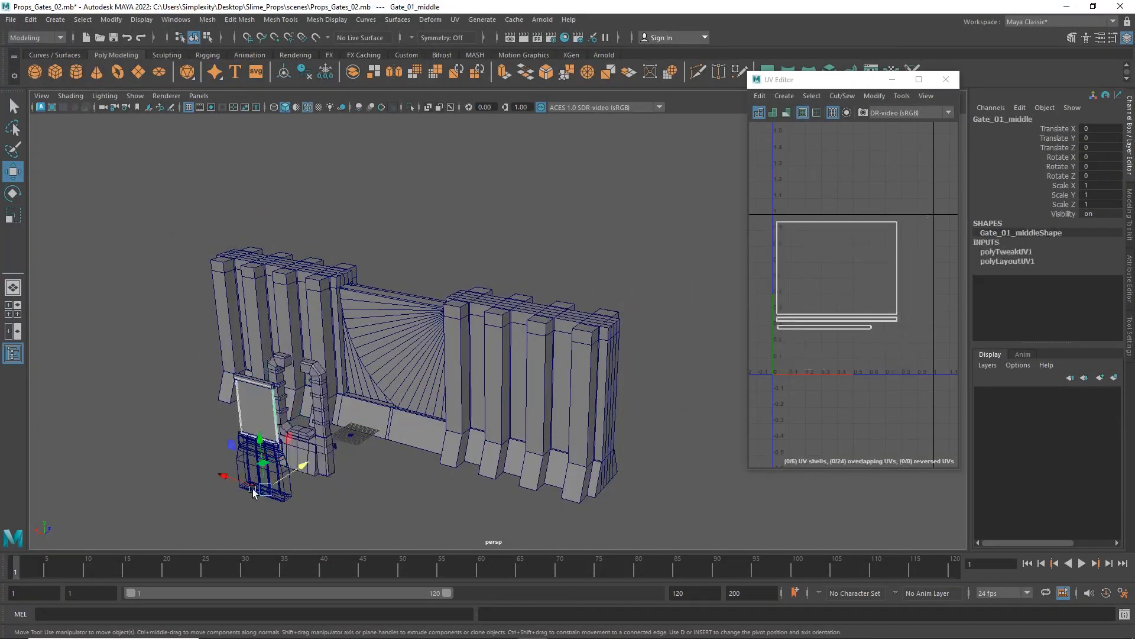
pyautogui.click(292, 498)
pyautogui.keyDown('alt'); pyautogui.moveTo(520, 408); pyautogui.dragTo(308, 381); pyautogui.keyUp('alt')
pyautogui.click(324, 435)
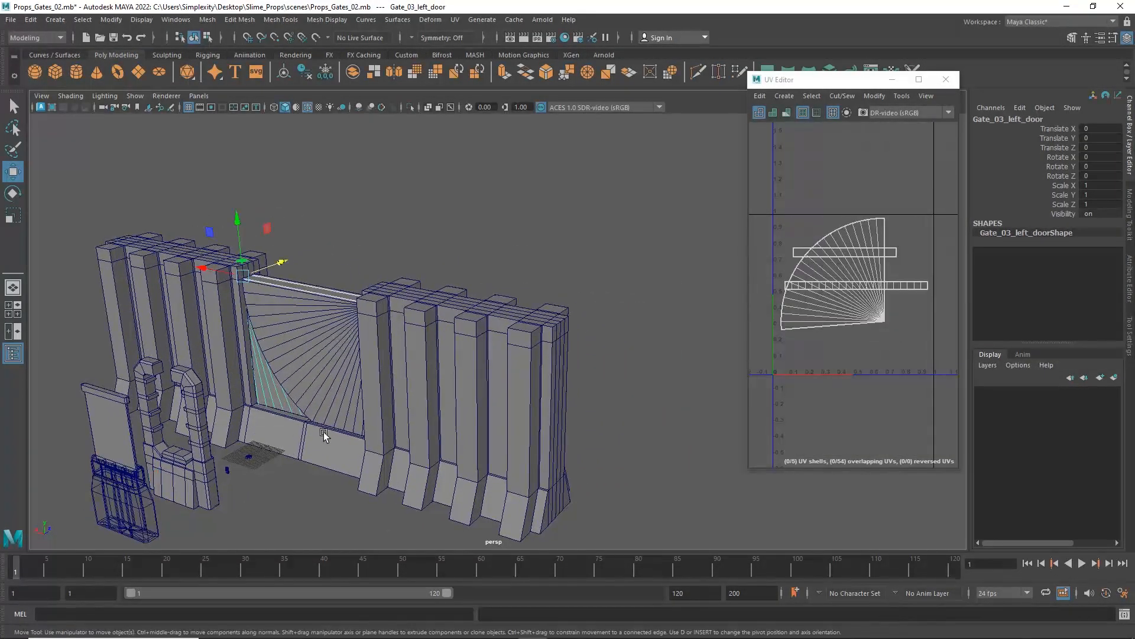
pyautogui.click(333, 384)
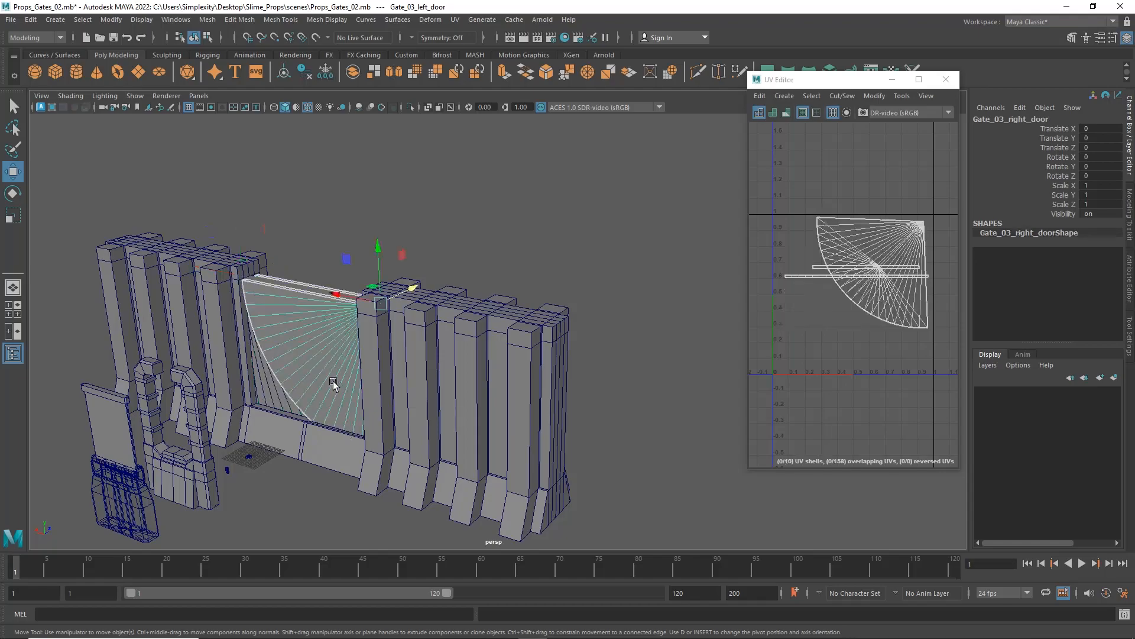
# Open the Props2.mb scene.
pyautogui.click(11, 20)
pyautogui.click(62, 54)
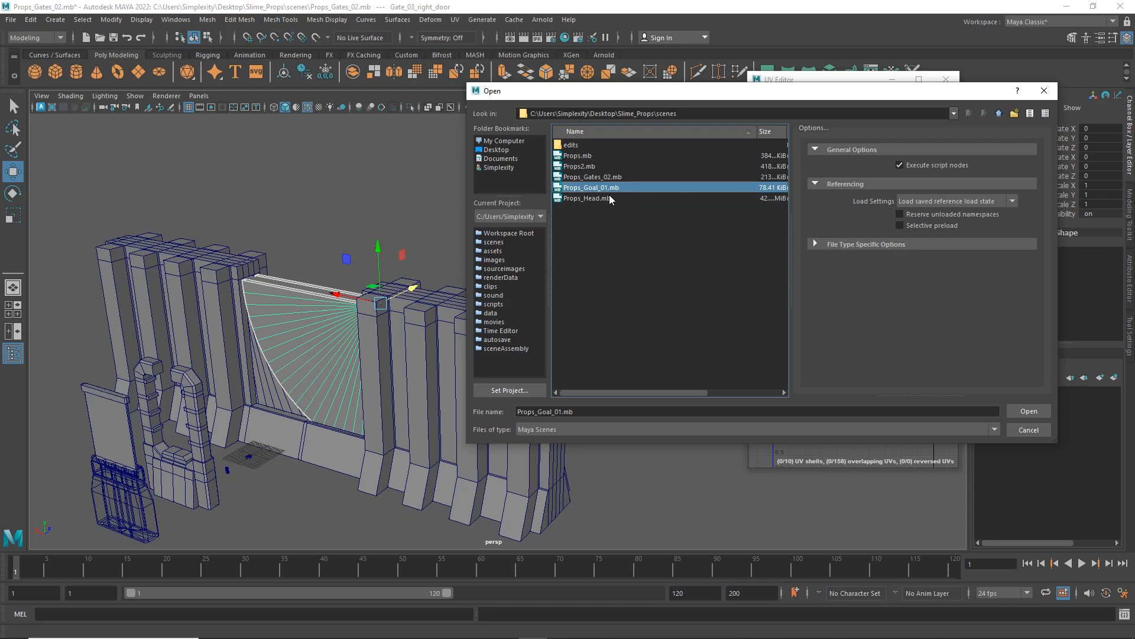
pyautogui.click(1046, 411)
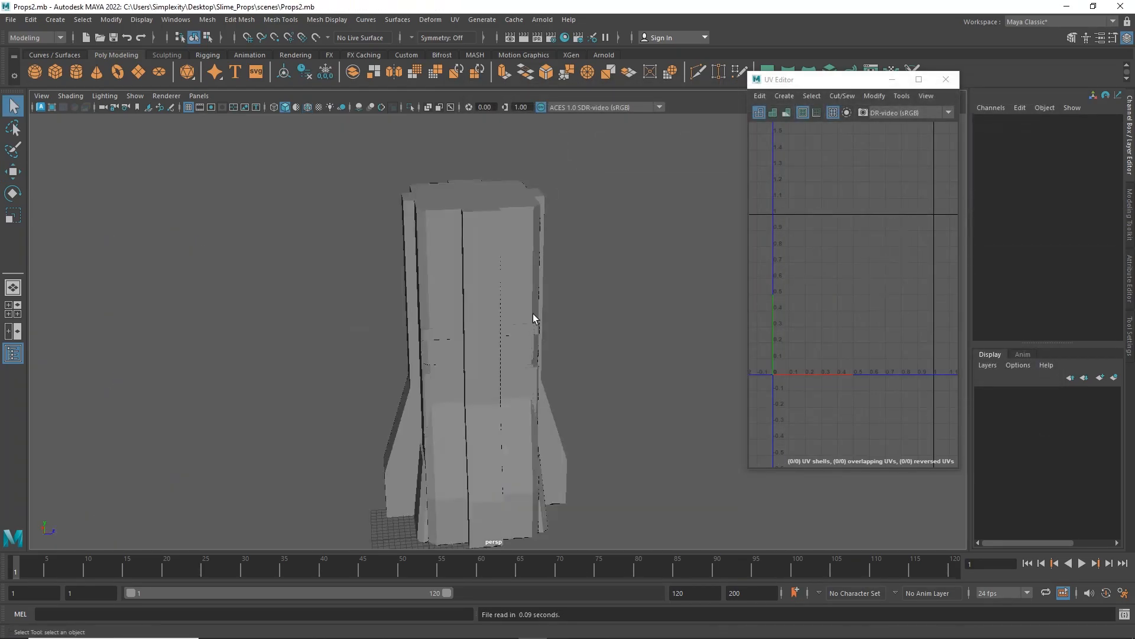
# Move Building_4_4_12_v03 along Z to about 671 and Building_4_4_8_v01 along Z to about -852.
pyautogui.click(501, 310)
pyautogui.keyDown('alt'); pyautogui.moveTo(501, 310); pyautogui.dragTo(563, 278); pyautogui.keyUp('alt')
pyautogui.press('w')
pyautogui.moveTo(457, 457); pyautogui.dragTo(642, 470)
pyautogui.click(519, 448)
pyautogui.moveTo(460, 461); pyautogui.dragTo(261, 436)
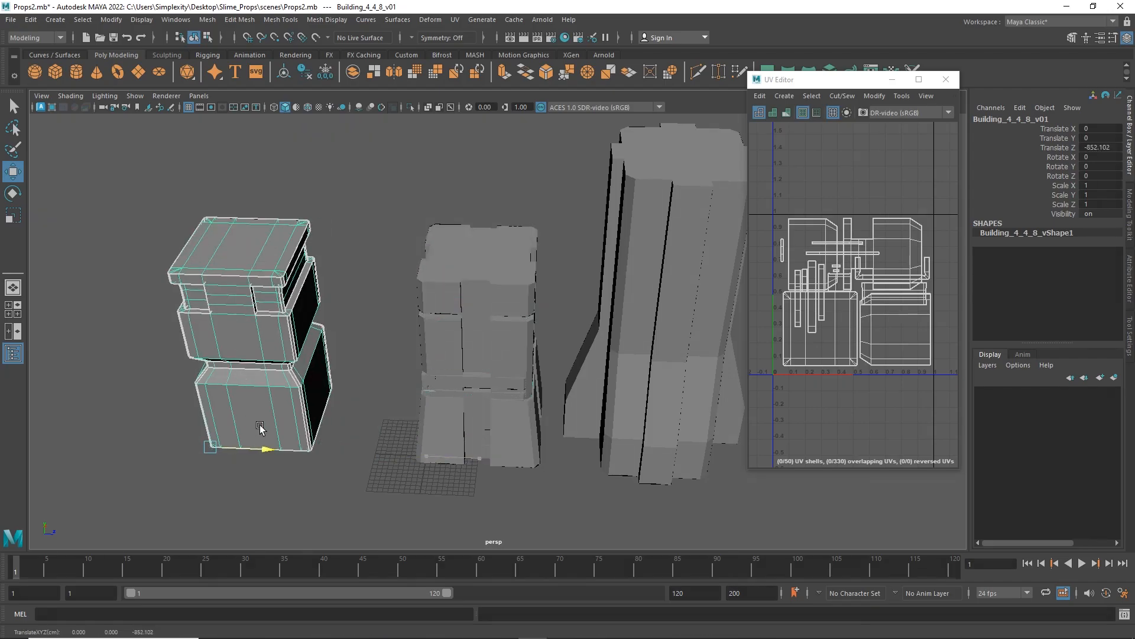
# Move Building_4_4_4_v04 along Z to about -1475 and Building_4_4_8_v02 along Z to about -1861.
pyautogui.click(548, 448)
pyautogui.moveTo(478, 459); pyautogui.dragTo(107, 446)
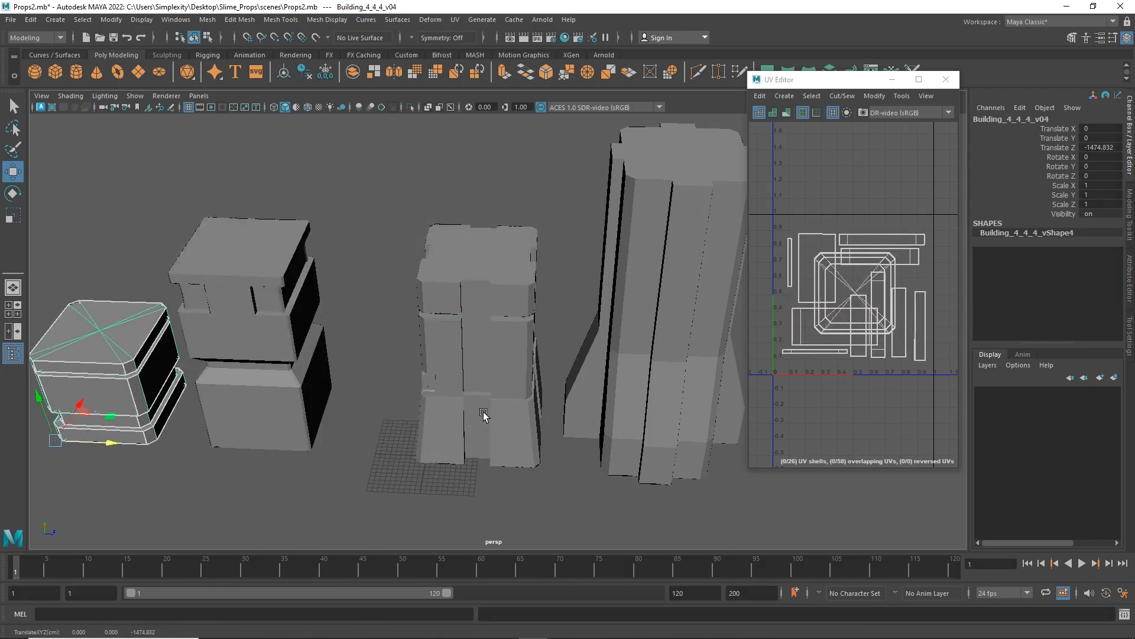
pyautogui.click(516, 441)
pyautogui.moveTo(457, 461); pyautogui.dragTo(53, 449)
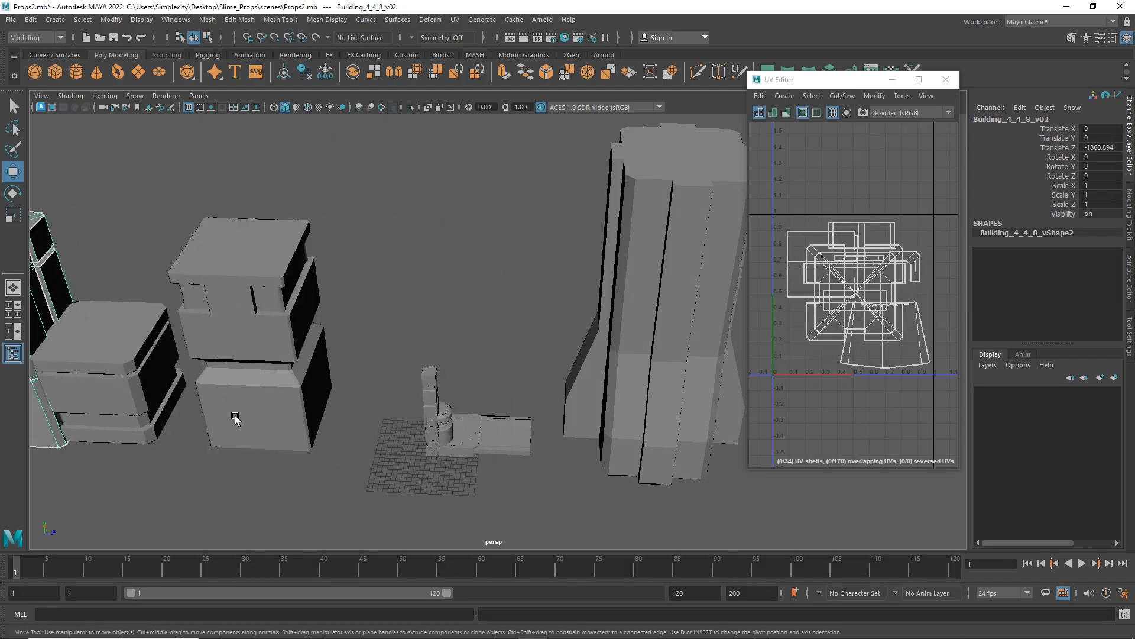
pyautogui.keyDown('alt'); pyautogui.moveTo(236, 418); pyautogui.dragTo(177, 362); pyautogui.keyUp('alt')
pyautogui.moveTo(130, 416); pyautogui.dragTo(77, 413)
# Move both Bridge_2_4_05 pieces out of the stacked props along negative X, placing Bridge_2_4_05_v01 at about X -314.
pyautogui.keyDown('alt'); pyautogui.moveTo(491, 411); pyautogui.dragTo(349, 381, button='middle'); pyautogui.keyUp('alt')
pyautogui.click(493, 396)
pyautogui.keyDown('alt'); pyautogui.moveTo(467, 429); pyautogui.dragTo(432, 288); pyautogui.keyUp('alt')
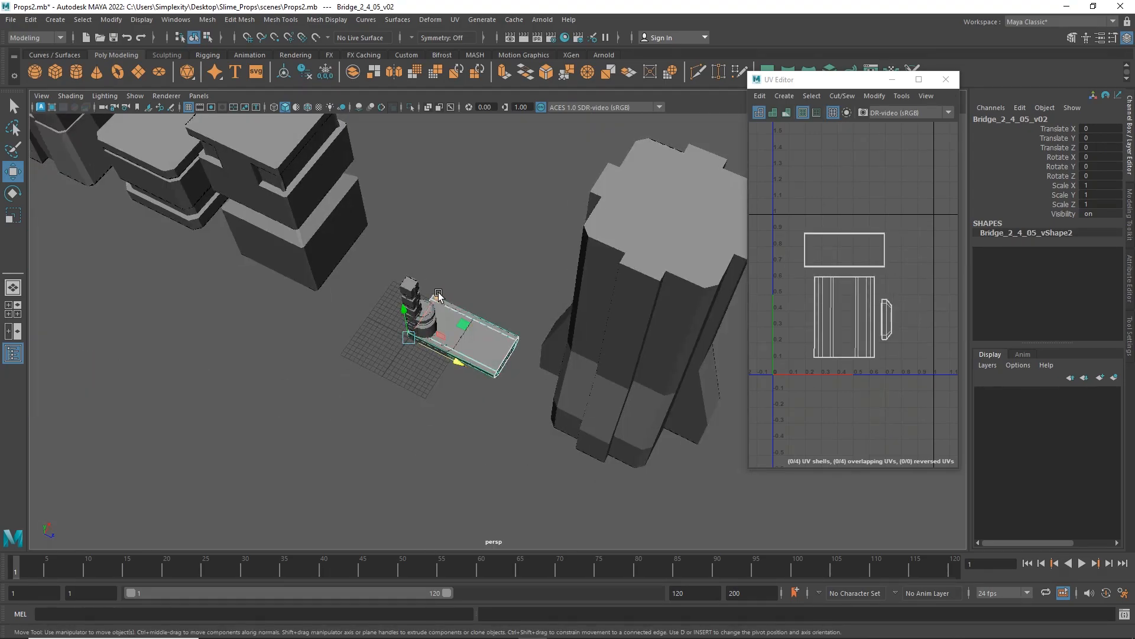
pyautogui.moveTo(438, 292); pyautogui.dragTo(474, 328, button='middle')
pyautogui.moveTo(434, 301); pyautogui.dragTo(393, 363)
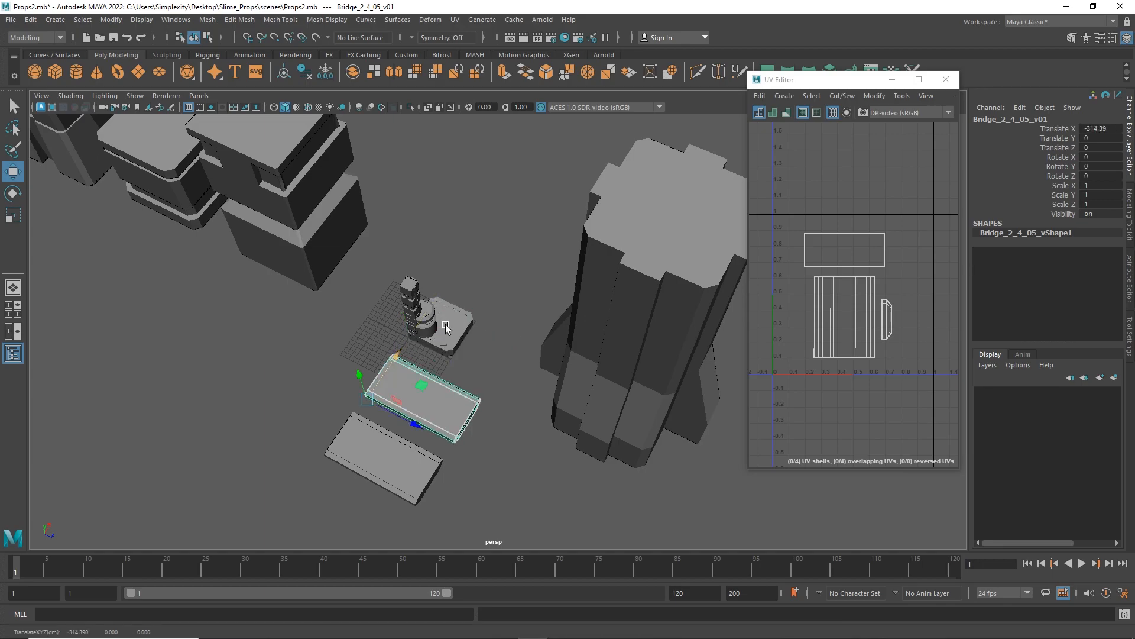
# Move the two flat cylinders out of the stack along X and Box_2_2_05_v02 to about X 893.
pyautogui.click(446, 325)
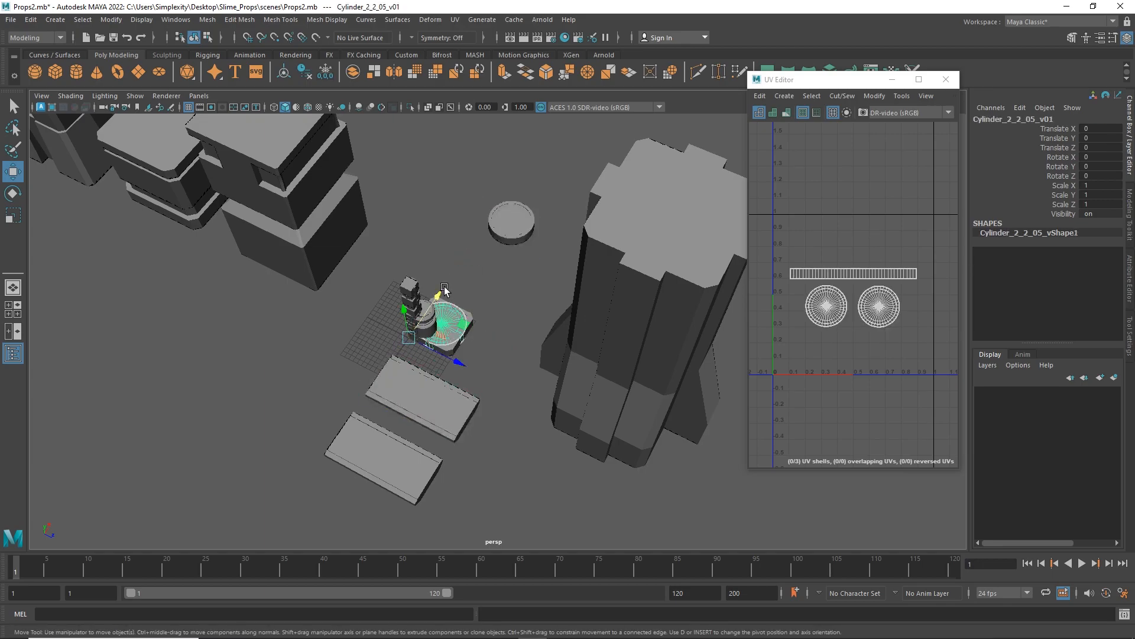
pyautogui.click(438, 296)
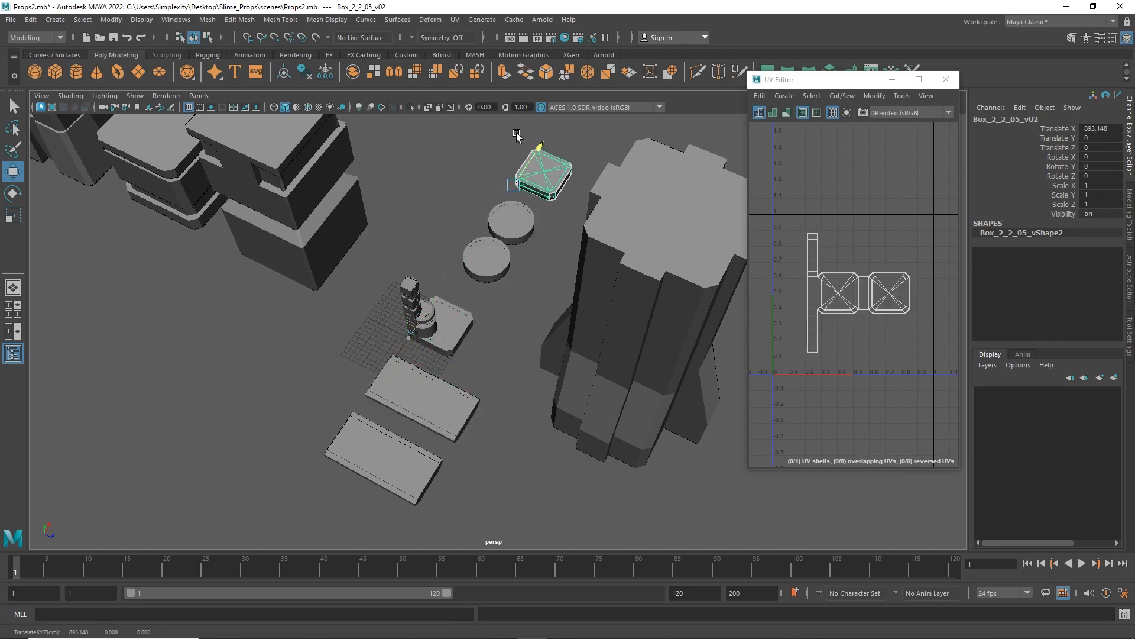
pyautogui.keyDown('alt'); pyautogui.moveTo(505, 339); pyautogui.dragTo(513, 304); pyautogui.keyUp('alt')
pyautogui.scroll(3, 445, 378)
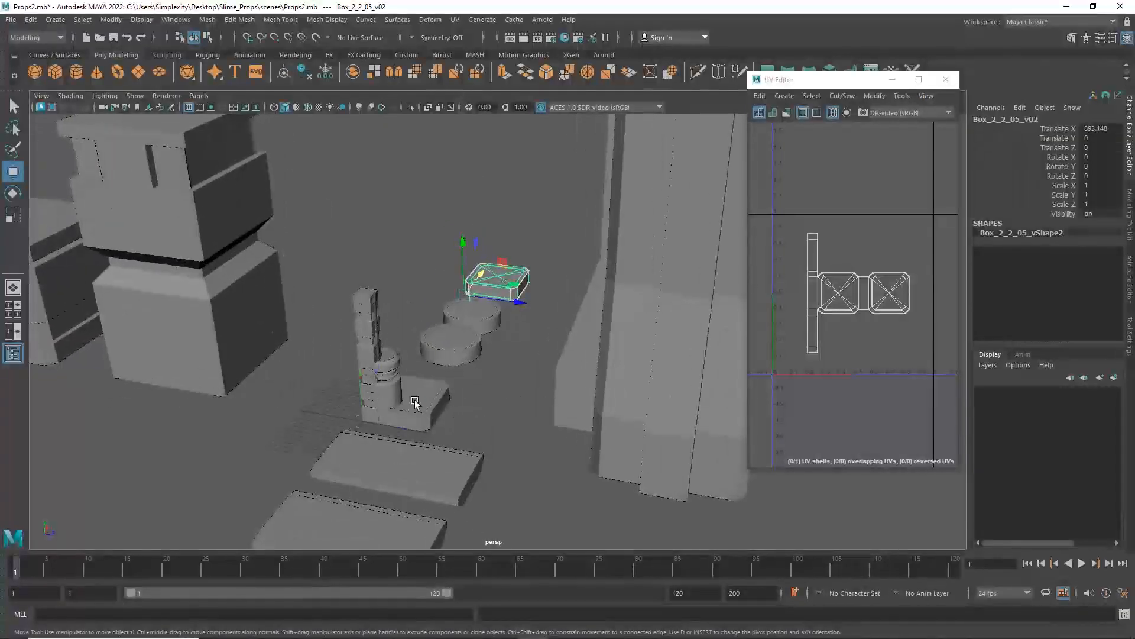
# Move the remaining flat box, the barrel-shaped prop and the turret gun out of the stacked props.
pyautogui.moveTo(388, 427); pyautogui.dragTo(361, 412)
pyautogui.click(395, 392)
pyautogui.click(393, 371)
pyautogui.keyDown('alt'); pyautogui.moveTo(393, 371); pyautogui.dragTo(394, 403); pyautogui.keyUp('alt')
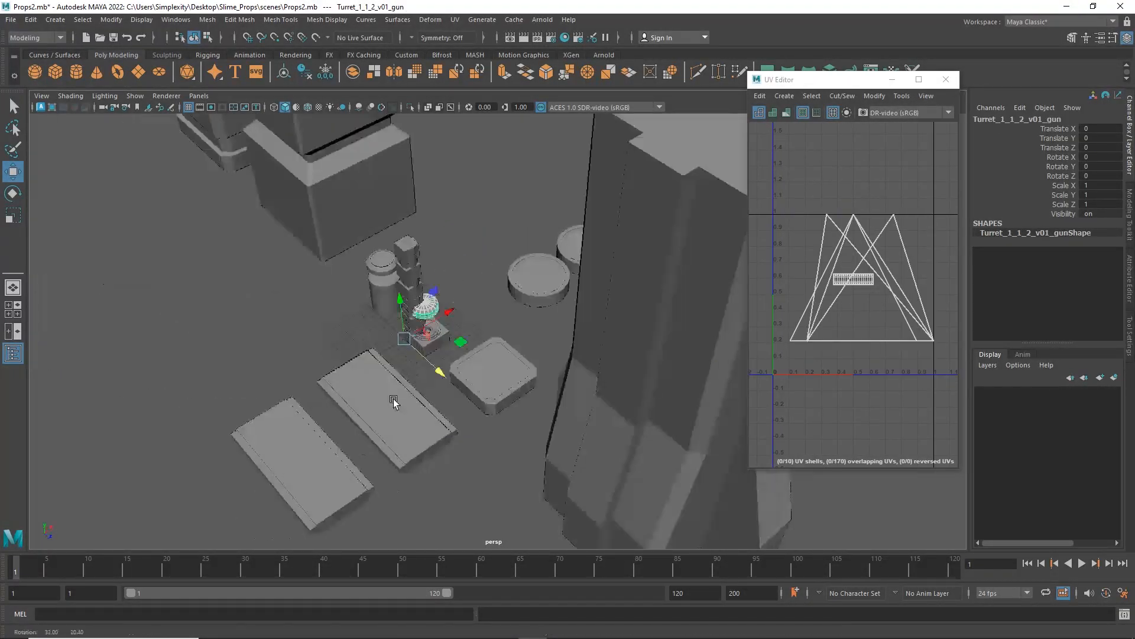
# Move the two Fire_Trap_1_1_05 props apart, one to each side of the pillars.
pyautogui.click(427, 329)
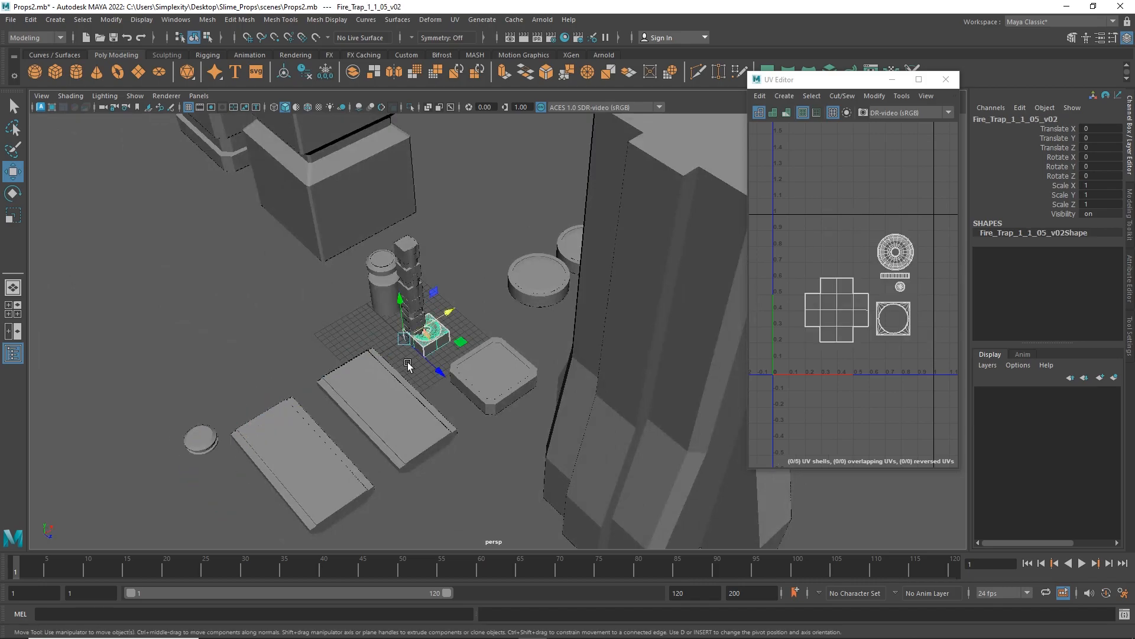
pyautogui.keyDown('alt'); pyautogui.moveTo(379, 338); pyautogui.dragTo(430, 348); pyautogui.keyUp('alt')
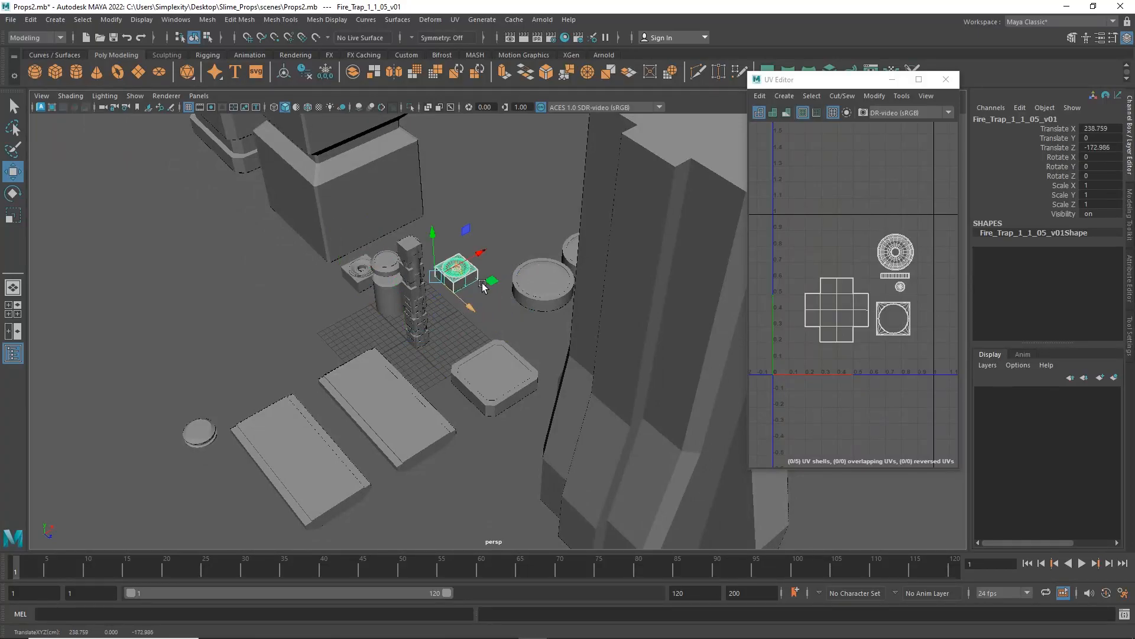
pyautogui.keyDown('alt'); pyautogui.moveTo(478, 310); pyautogui.dragTo(450, 333); pyautogui.keyUp('alt')
# Move Box_Pillar_05_05_4_v02 and Cylinder_Pillar_05_05_4_v01 out along X, and Cylinder_Pillar_05_05_4_v02 to about X -165, Z -198.
pyautogui.click(370, 373)
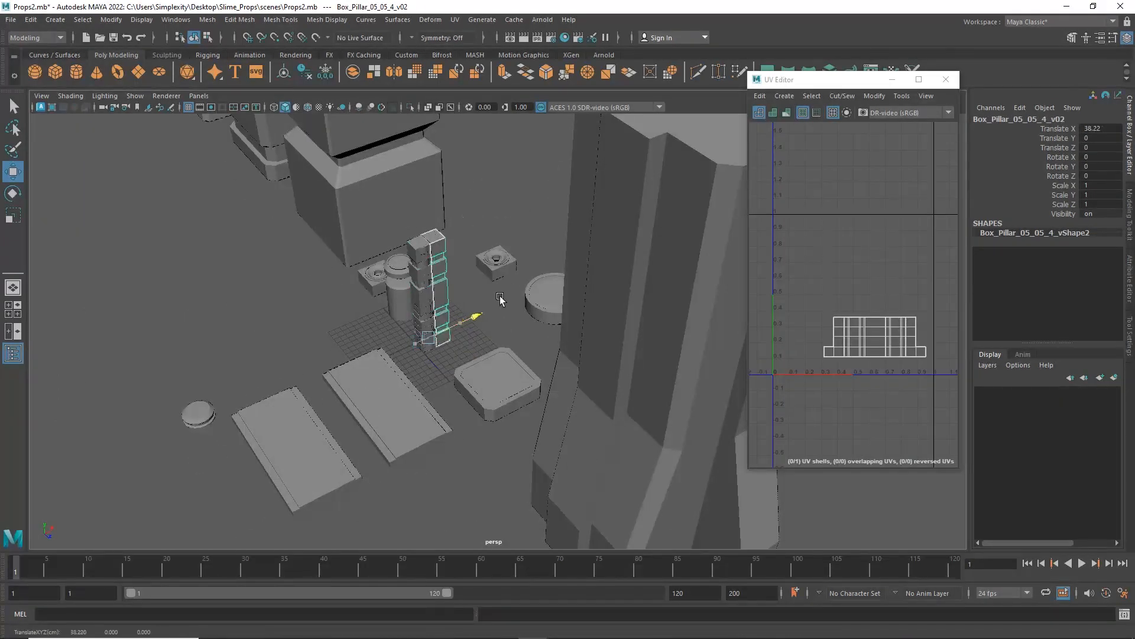
pyautogui.click(428, 302)
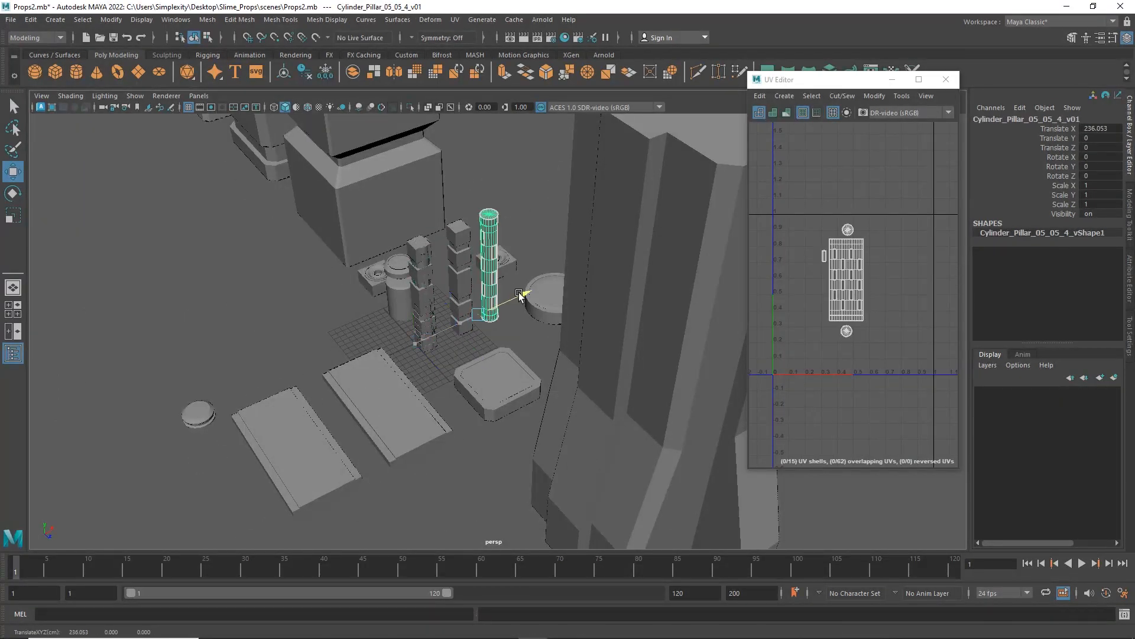
pyautogui.moveTo(585, 247); pyautogui.dragTo(582, 248)
pyautogui.keyDown('alt'); pyautogui.moveTo(574, 255); pyautogui.dragTo(397, 335); pyautogui.keyUp('alt')
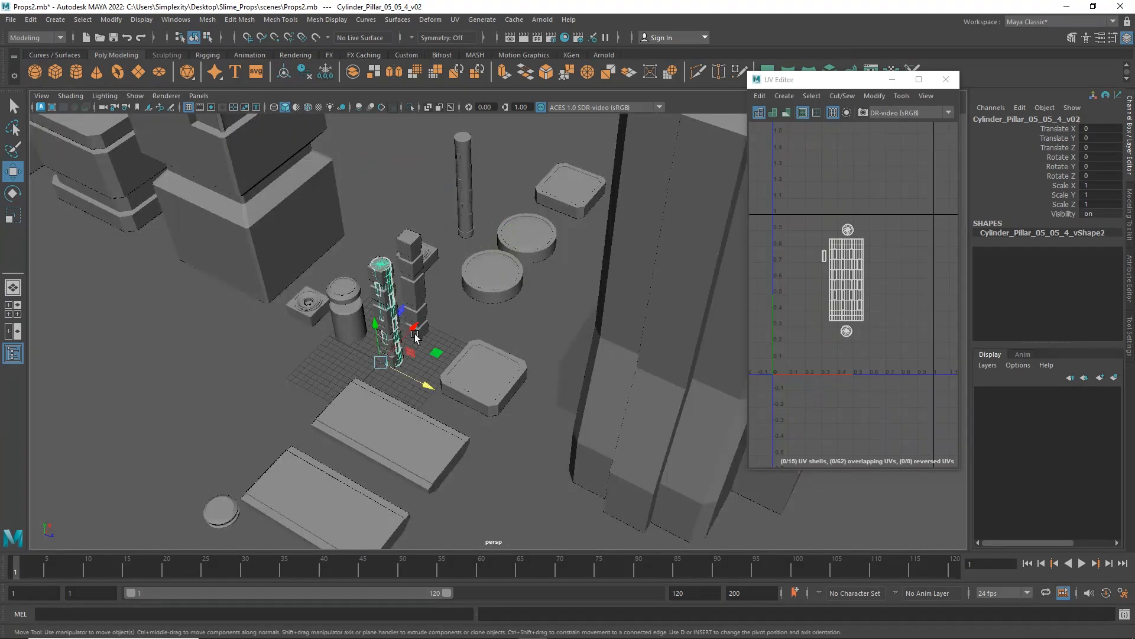
# Move Box_Pillar_05_05_4_v01 along Z past the flat box, uncovering and selecting Electric_Pillar_05_05_2_v01.
pyautogui.click(386, 303)
pyautogui.keyDown('alt'); pyautogui.moveTo(386, 303); pyautogui.dragTo(374, 399); pyautogui.keyUp('alt')
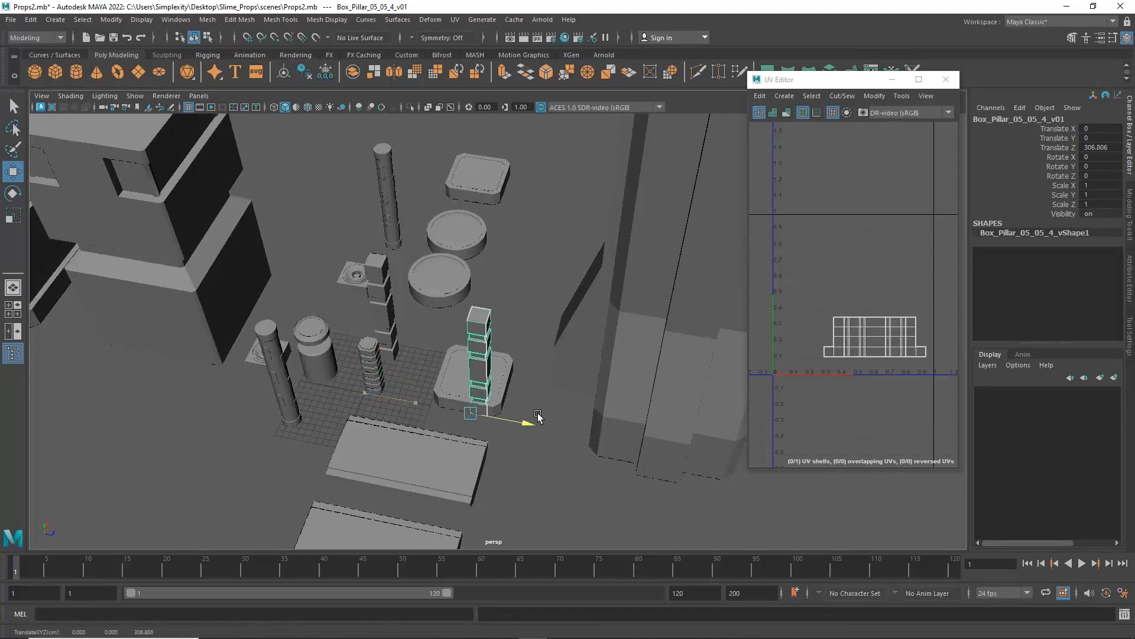
pyautogui.moveTo(569, 415); pyautogui.dragTo(568, 414)
pyautogui.keyDown('alt'); pyautogui.moveTo(568, 415); pyautogui.dragTo(586, 393); pyautogui.keyUp('alt')
pyautogui.click(370, 406)
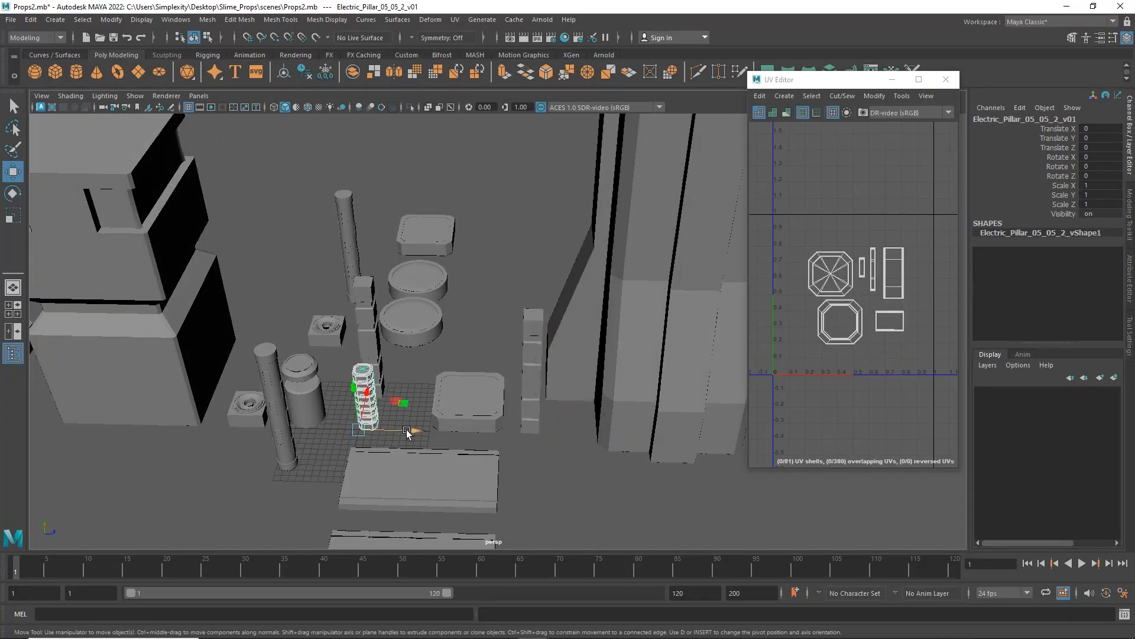
# Select all the spread-out props to view their combined UV layout, then clear the selection.
pyautogui.keyDown('alt'); pyautogui.moveTo(419, 433); pyautogui.dragTo(689, 547); pyautogui.keyUp('alt')
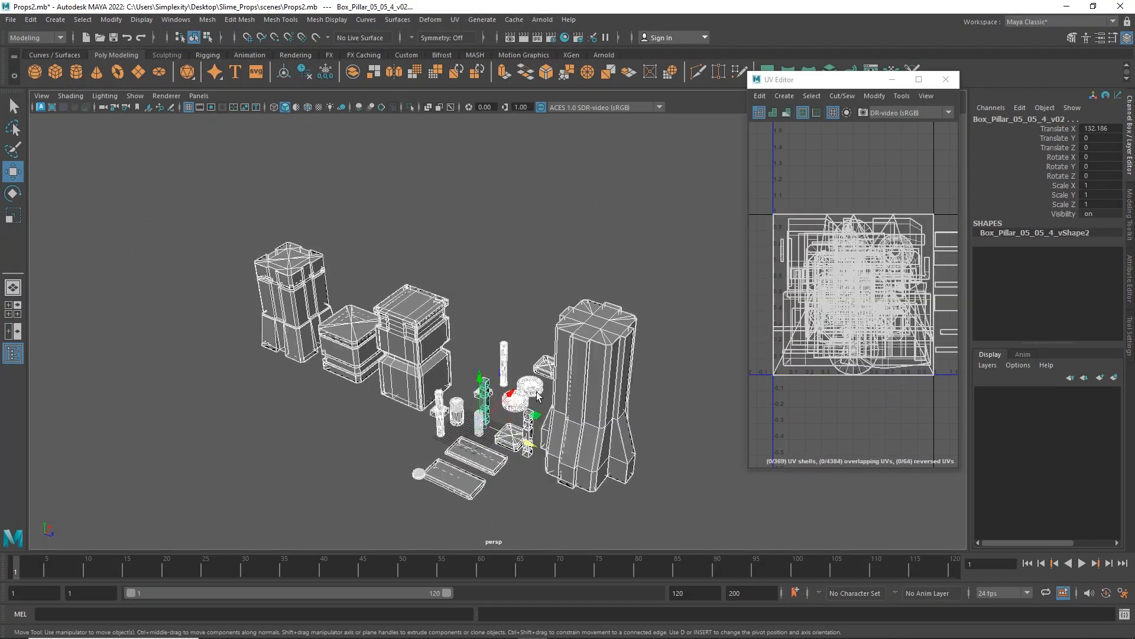
pyautogui.click(434, 243)
pyautogui.click(421, 331)
pyautogui.keyDown('alt'); pyautogui.moveTo(570, 349); pyautogui.dragTo(606, 330); pyautogui.keyUp('alt')
# Inspect the UV layout of Building_4_4_12_v03 and view the arranged props from other angles.
pyautogui.click(606, 330)
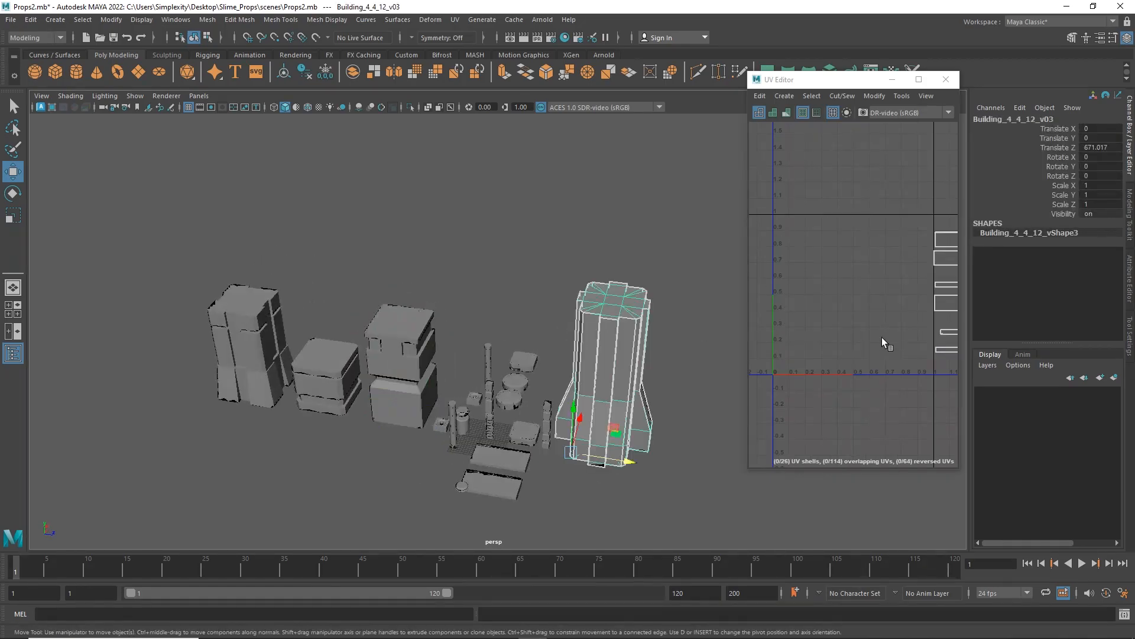
pyautogui.press('f')
pyautogui.keyDown('alt'); pyautogui.moveTo(844, 347); pyautogui.dragTo(1025, 321, button='middle'); pyautogui.keyUp('alt')
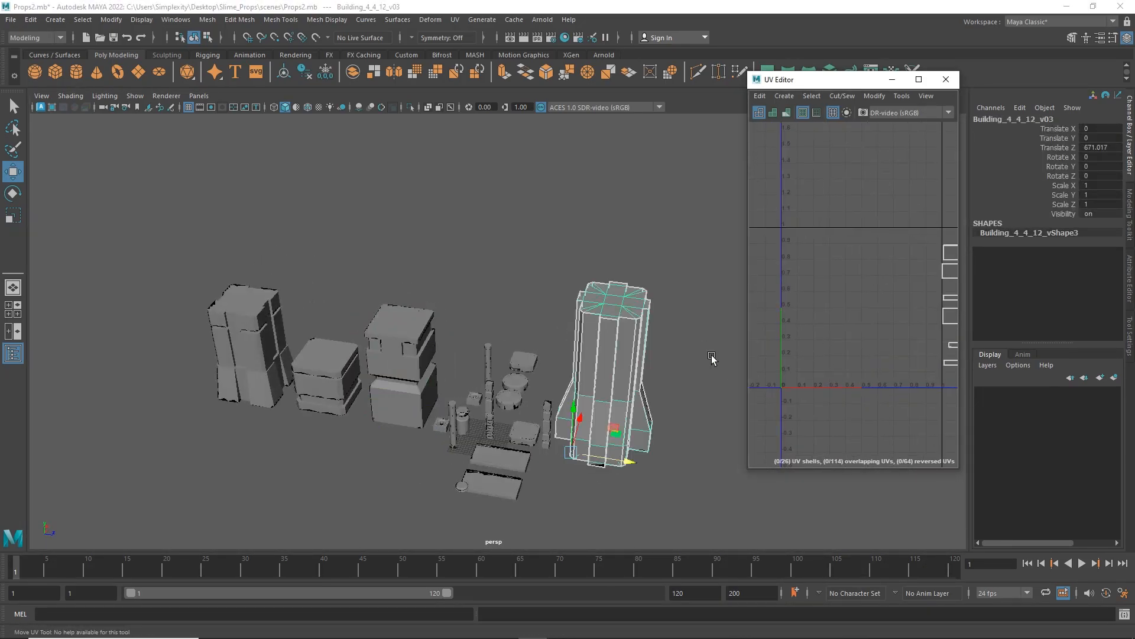
pyautogui.keyDown('alt'); pyautogui.moveTo(551, 392); pyautogui.dragTo(488, 400, button='middle'); pyautogui.keyUp('alt')
pyautogui.keyDown('alt'); pyautogui.moveTo(488, 400); pyautogui.dragTo(560, 408, button='right'); pyautogui.keyUp('alt')
pyautogui.keyDown('alt'); pyautogui.moveTo(402, 367); pyautogui.dragTo(444, 314, button='middle'); pyautogui.keyUp('alt')
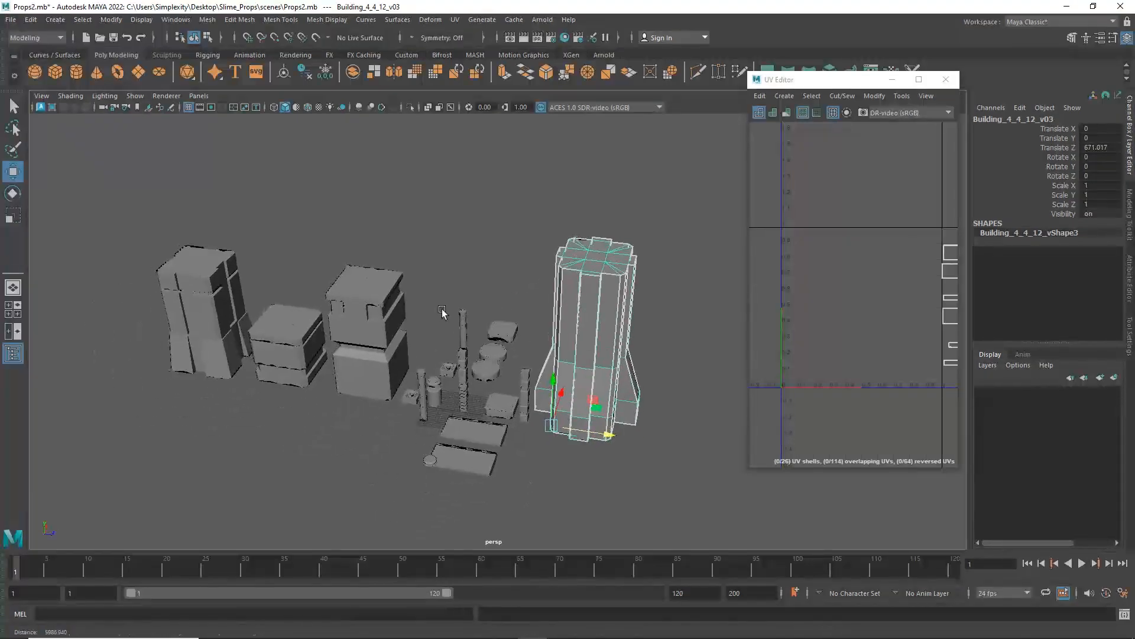
# Examine the arranged buildings and small props from several angles, including the tall Building_4_4_12_v03 tower.
pyautogui.keyDown('alt'); pyautogui.moveTo(443, 314); pyautogui.dragTo(480, 330, button='right'); pyautogui.keyUp('alt')
pyautogui.keyDown('alt'); pyautogui.moveTo(543, 329); pyautogui.dragTo(500, 333, button='middle'); pyautogui.keyUp('alt')
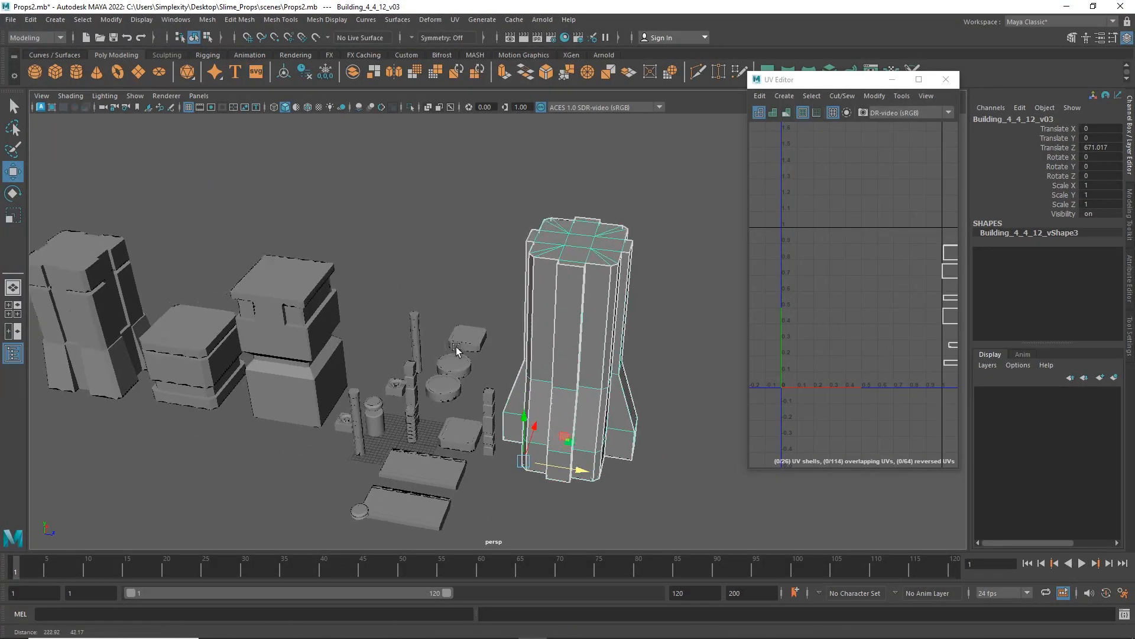
pyautogui.keyDown('alt'); pyautogui.moveTo(500, 333); pyautogui.dragTo(380, 322, button='right'); pyautogui.keyUp('alt')
pyautogui.keyDown('alt'); pyautogui.moveTo(332, 288); pyautogui.dragTo(374, 285, button='middle'); pyautogui.keyUp('alt')
pyautogui.keyDown('alt'); pyautogui.moveTo(374, 284); pyautogui.dragTo(441, 353, button='right'); pyautogui.keyUp('alt')
pyautogui.keyDown('alt'); pyautogui.moveTo(715, 266); pyautogui.dragTo(694, 238, button='middle'); pyautogui.keyUp('alt')
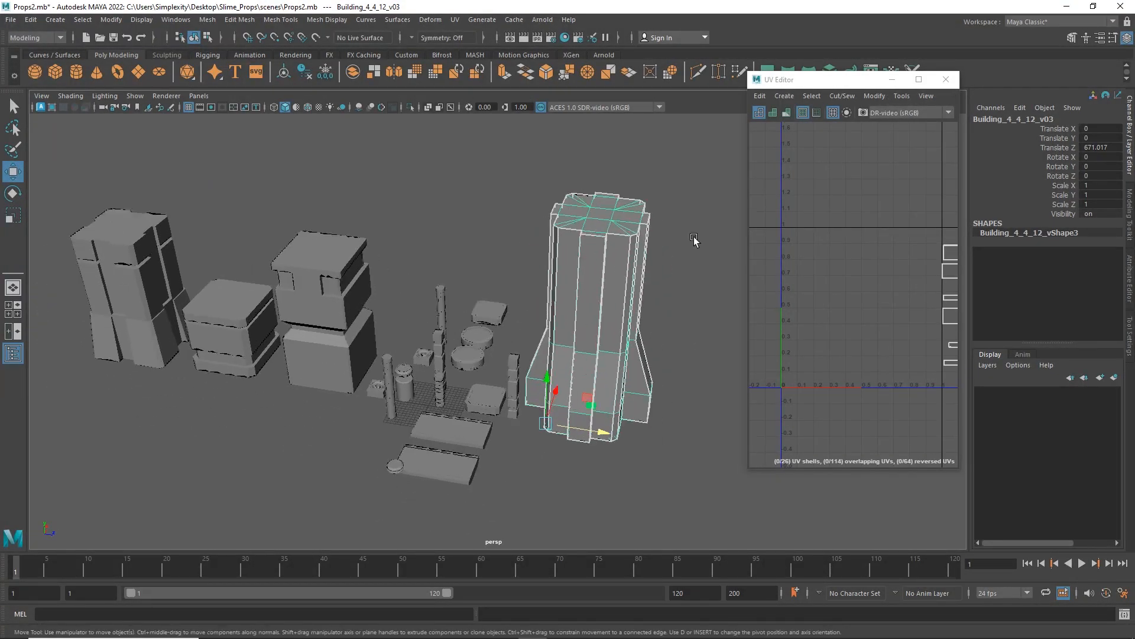
# Switch to Unreal Editor and view the desert canyon in FinalLevel from farther back.
pyautogui.click(1066, 7)
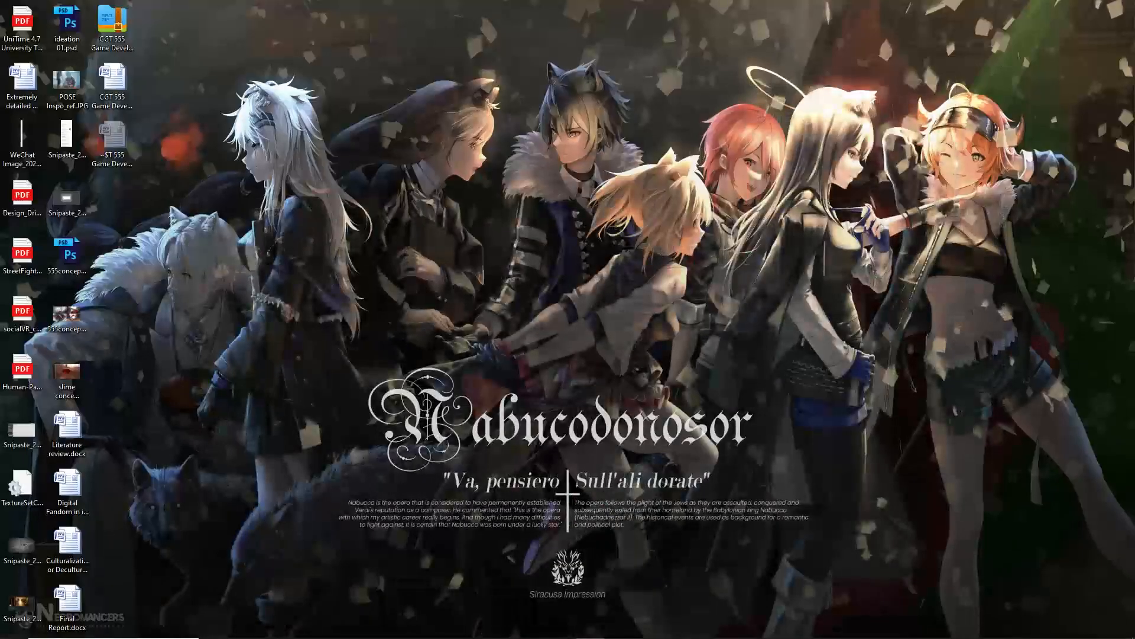
pyautogui.click(572, 628)
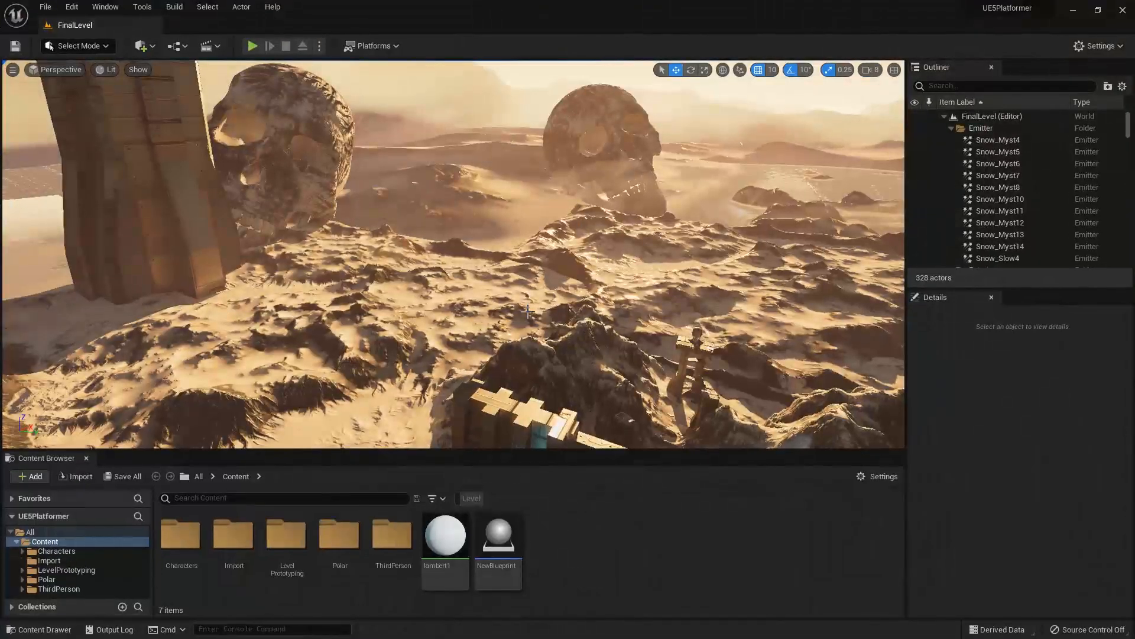
pyautogui.press('s')
pyautogui.moveTo(528, 311); pyautogui.dragTo(529, 337, button='right')
pyautogui.press('w')
pyautogui.press('s')
pyautogui.press('s')
pyautogui.press('s')
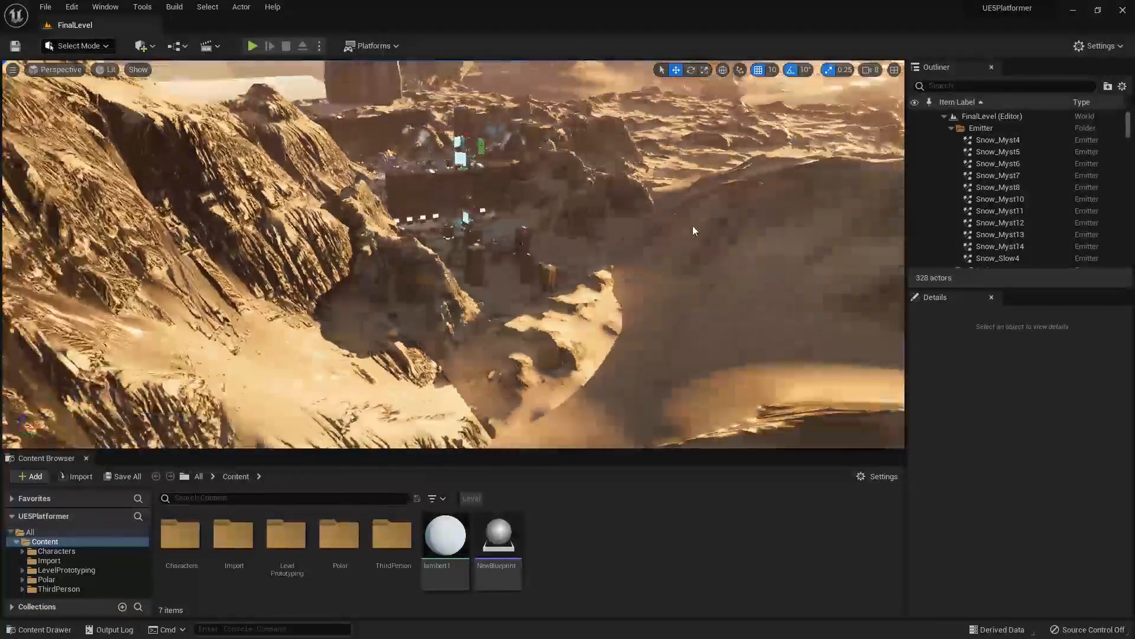
# Survey the distant towers, giant skulls and mountains around the level from different viewpoints.
pyautogui.scroll(-4, 693, 225)
pyautogui.scroll(-3, 814, 274)
pyautogui.scroll(3, 669, 265)
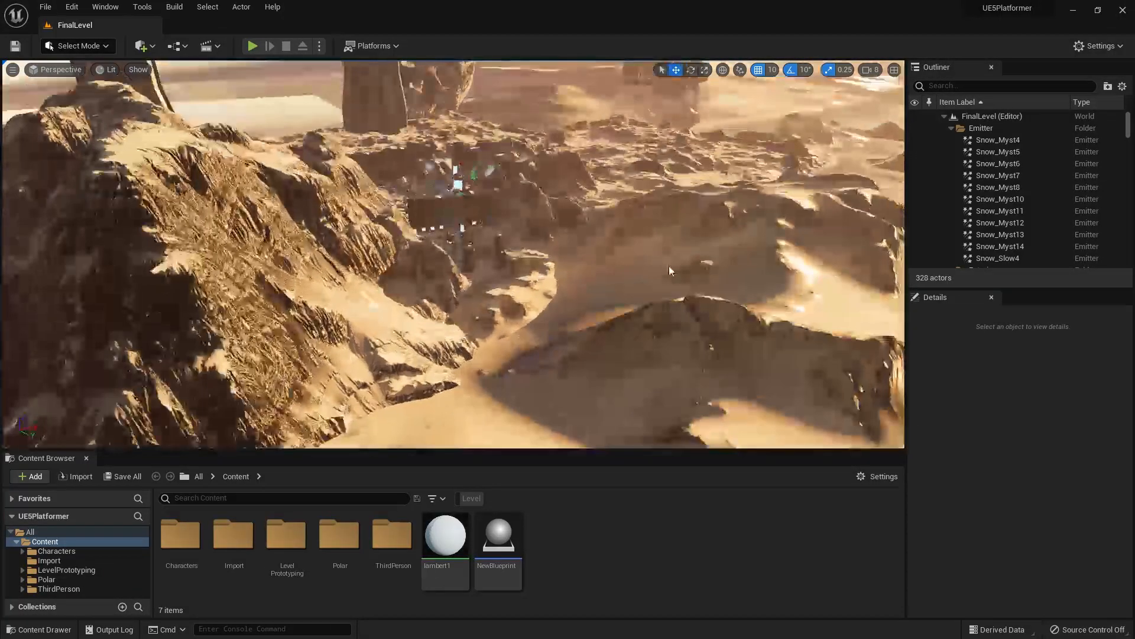
pyautogui.moveTo(669, 265); pyautogui.dragTo(652, 226, button='right')
pyautogui.press('s')
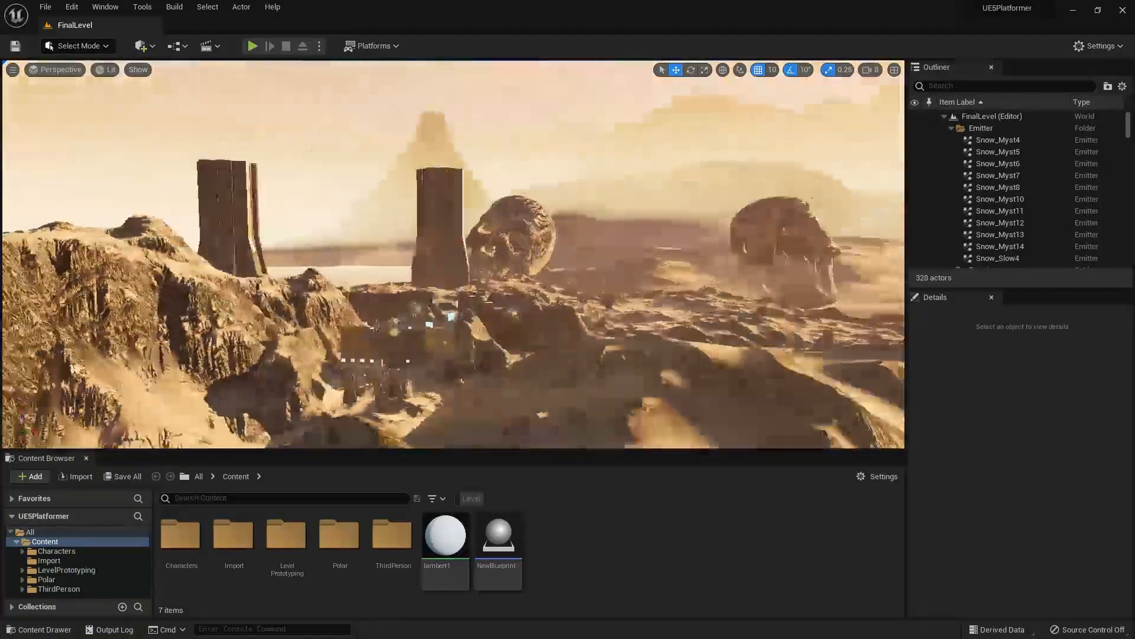
pyautogui.moveTo(608, 374)
pyautogui.mouseDown(button='right')
pyautogui.moveTo(553, 376)
pyautogui.moveTo(556, 385)
pyautogui.moveTo(609, 374)
pyautogui.mouseUp(button='right')
pyautogui.press('a')
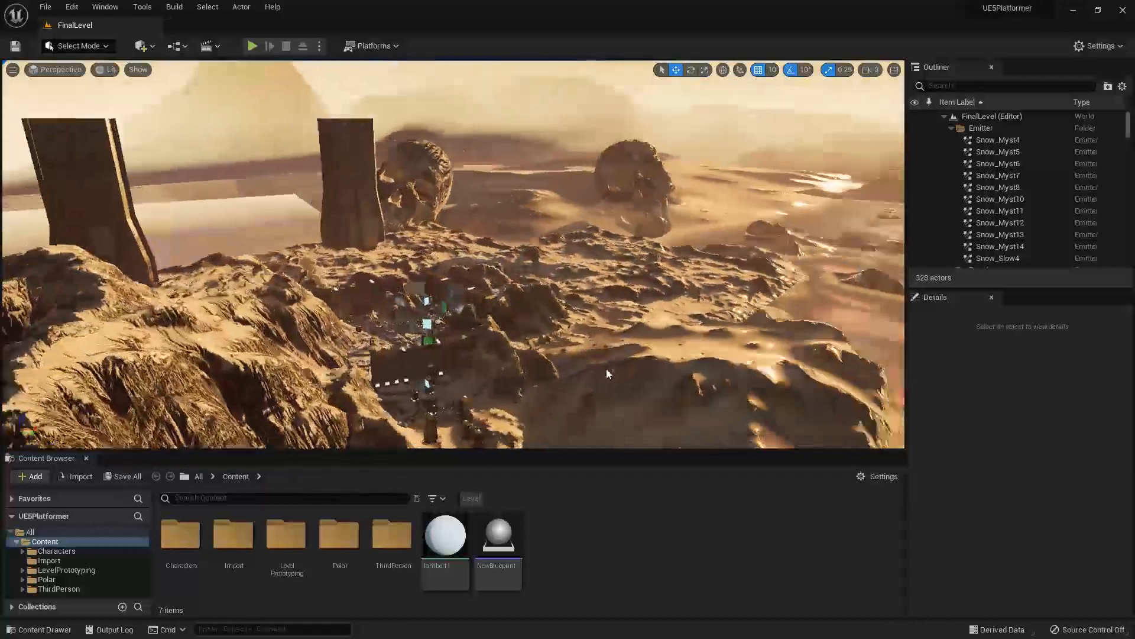
pyautogui.keyDown('alt'); pyautogui.moveTo(608, 374); pyautogui.dragTo(470, 336); pyautogui.keyUp('alt')
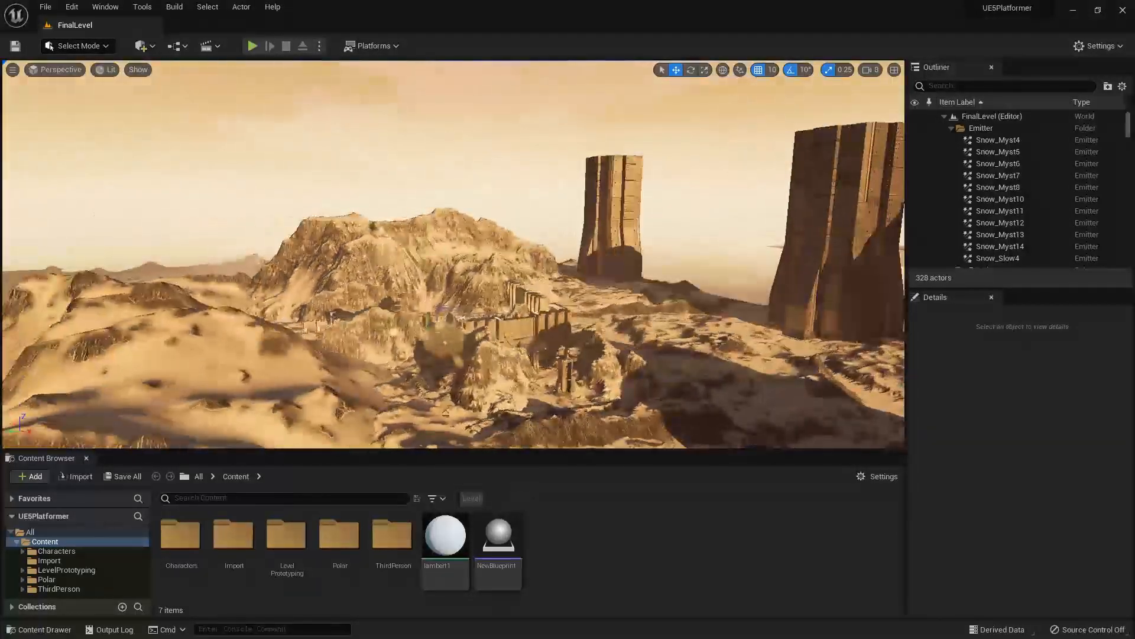
pyautogui.moveTo(604, 207)
pyautogui.keyDown('alt'); pyautogui.mouseDown()
pyautogui.moveTo(585, 198)
pyautogui.moveTo(680, 207)
pyautogui.moveTo(614, 197)
pyautogui.mouseUp(); pyautogui.keyUp('alt')
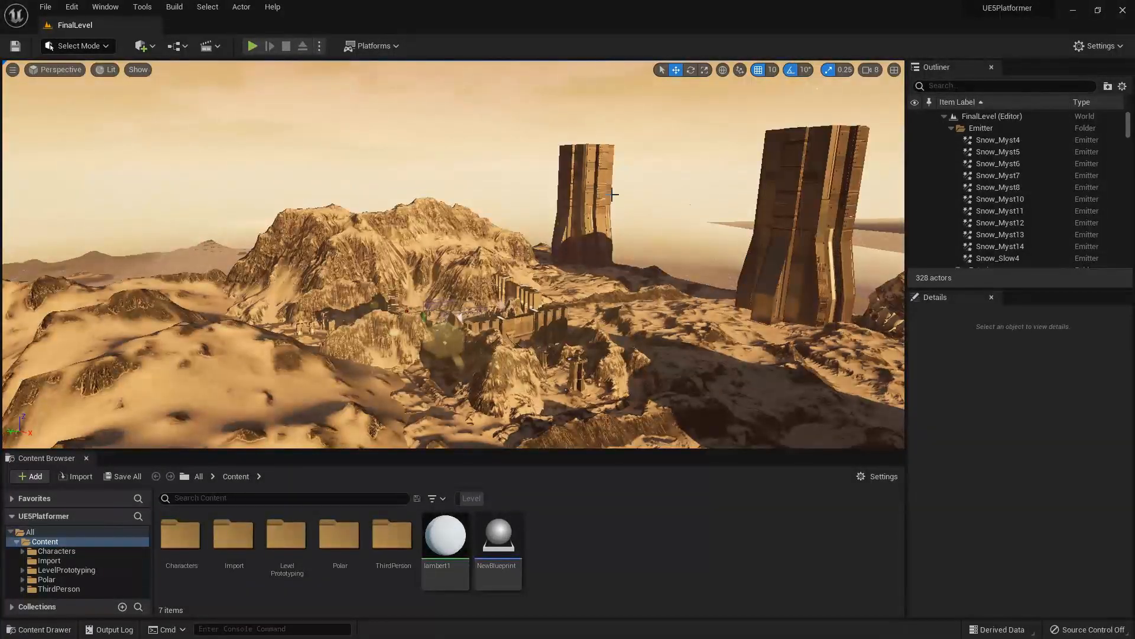
# Select the background towers Building_v46 and Building_v37 in turn and inspect their placement above the canyon.
pyautogui.click(614, 195)
pyautogui.keyDown('alt'); pyautogui.moveTo(630, 286); pyautogui.dragTo(731, 242); pyautogui.keyUp('alt')
pyautogui.click(642, 220)
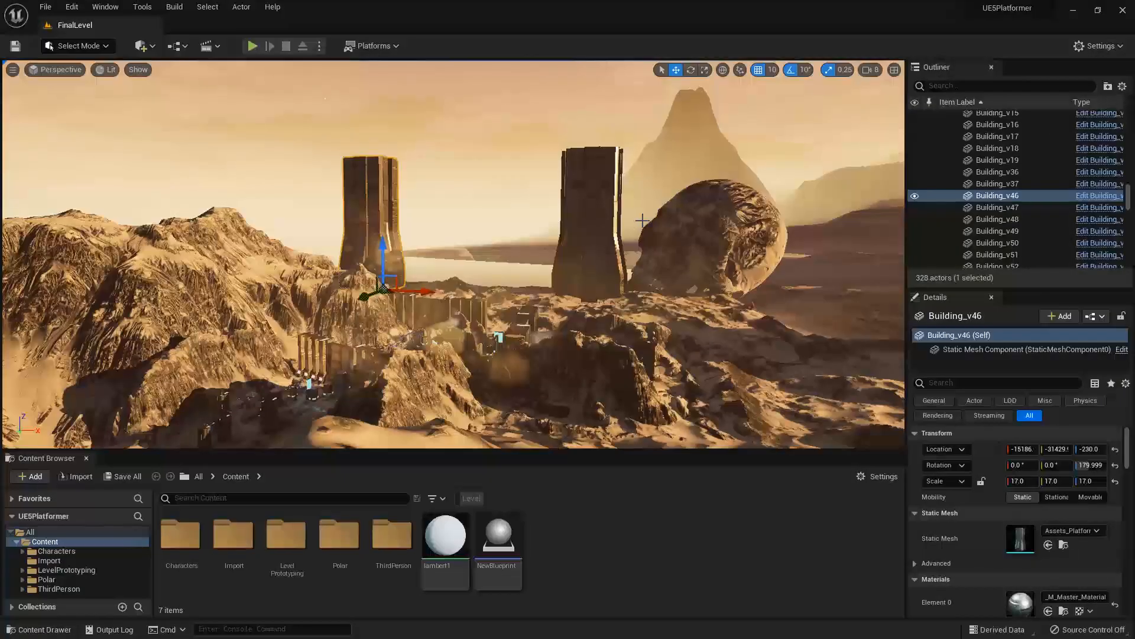
pyautogui.click(604, 227)
pyautogui.keyDown('alt'); pyautogui.moveTo(604, 228); pyautogui.dragTo(735, 244); pyautogui.keyUp('alt')
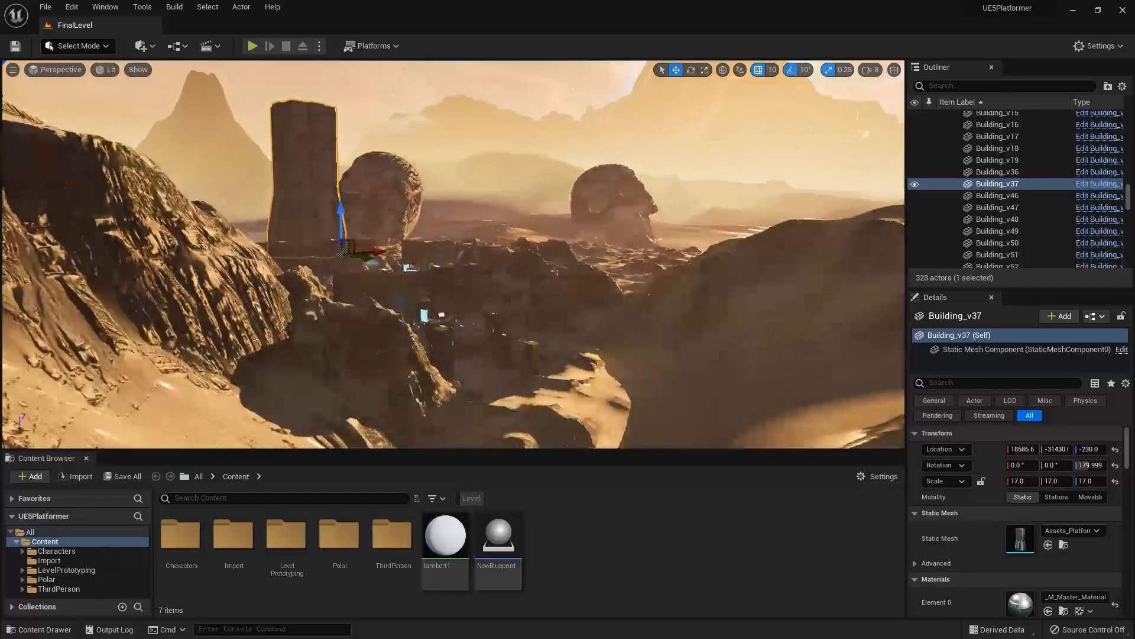
pyautogui.moveTo(520, 364)
pyautogui.mouseDown(button='right')
pyautogui.moveTo(518, 348)
pyautogui.moveTo(519, 365)
pyautogui.mouseUp(button='right')
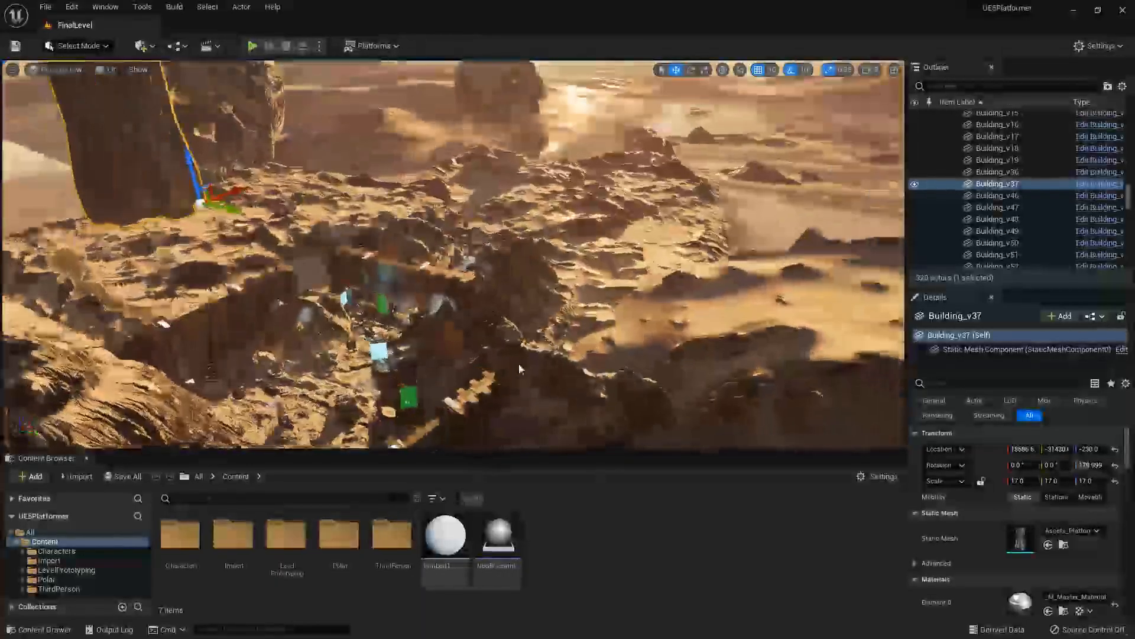
pyautogui.keyDown('alt'); pyautogui.moveTo(520, 364); pyautogui.dragTo(527, 367); pyautogui.keyUp('alt')
pyautogui.moveTo(544, 318); pyautogui.dragTo(428, 162, button='right')
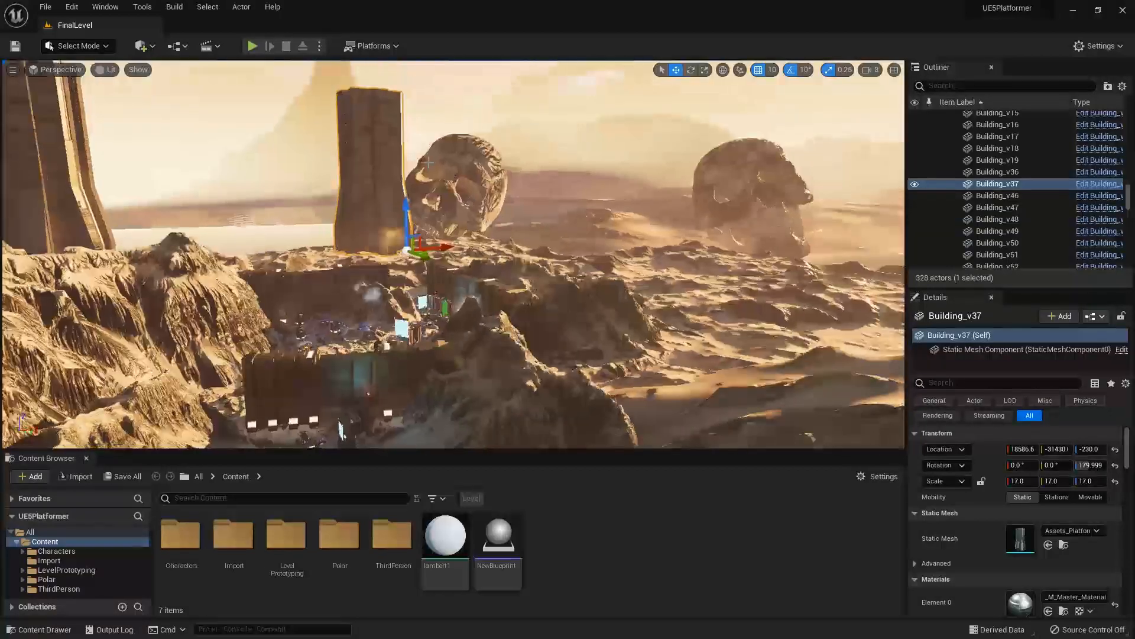
# Select the SM_Sky_Sphere_Stat7 sky mesh and examine the hazy horizon behind the two giant skulls.
pyautogui.click(640, 256)
pyautogui.press('w')
pyautogui.moveTo(640, 257); pyautogui.dragTo(734, 250, button='right')
pyautogui.moveTo(391, 264); pyautogui.dragTo(391, 264, button='right')
pyautogui.press('e')
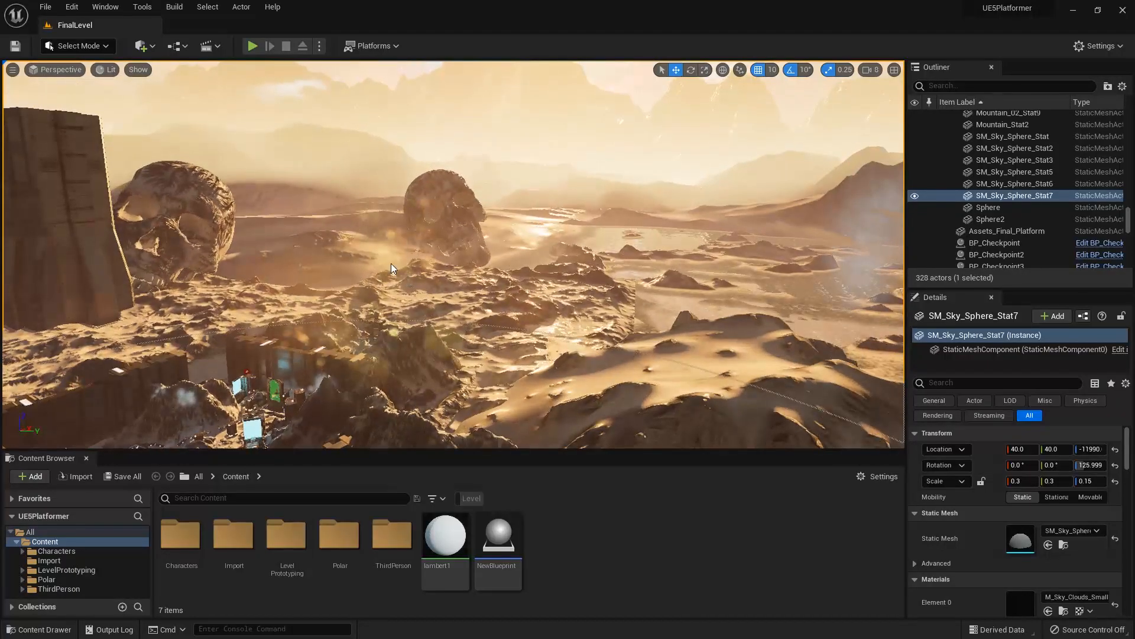
pyautogui.press('w')
pyautogui.moveTo(412, 214); pyautogui.dragTo(413, 214, button='right')
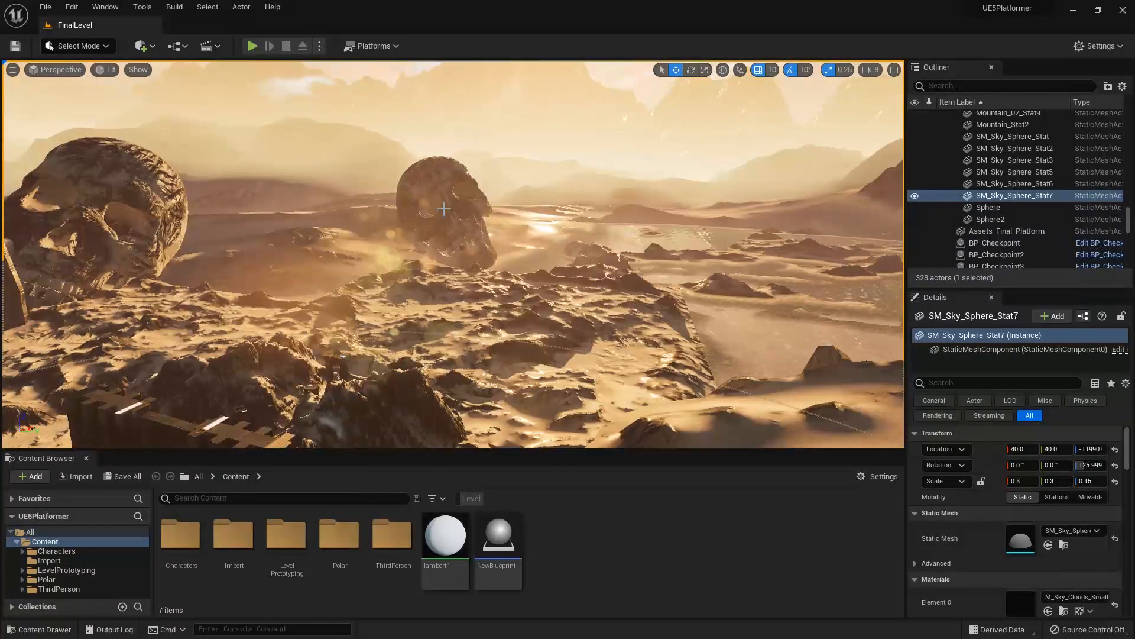
# Select Skull2 and inspect the giant skulls and the surrounding desert landscape.
pyautogui.click(113, 227)
pyautogui.moveTo(421, 295); pyautogui.dragTo(449, 306, button='right')
pyautogui.press('s')
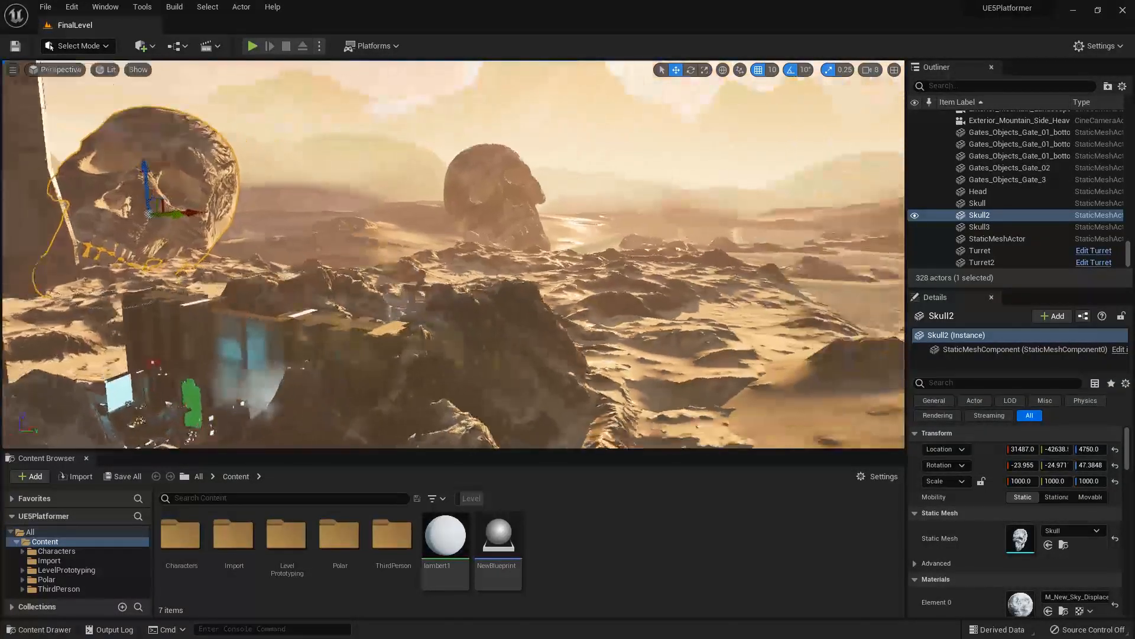
pyautogui.moveTo(450, 306); pyautogui.dragTo(414, 281, button='right')
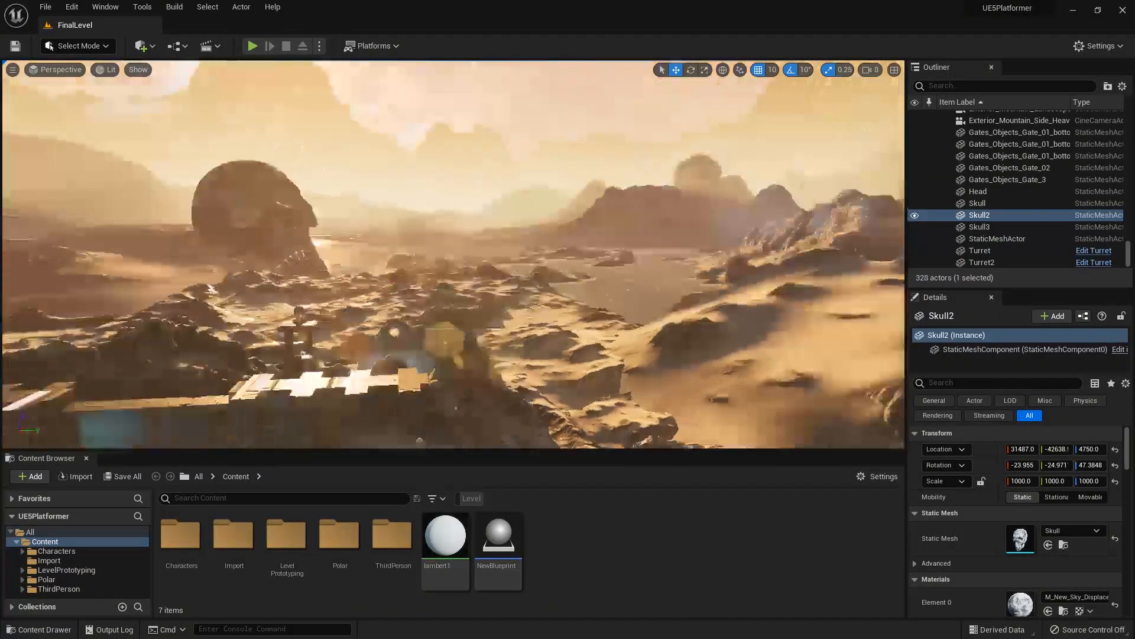
pyautogui.moveTo(450, 255); pyautogui.dragTo(355, 254, button='right')
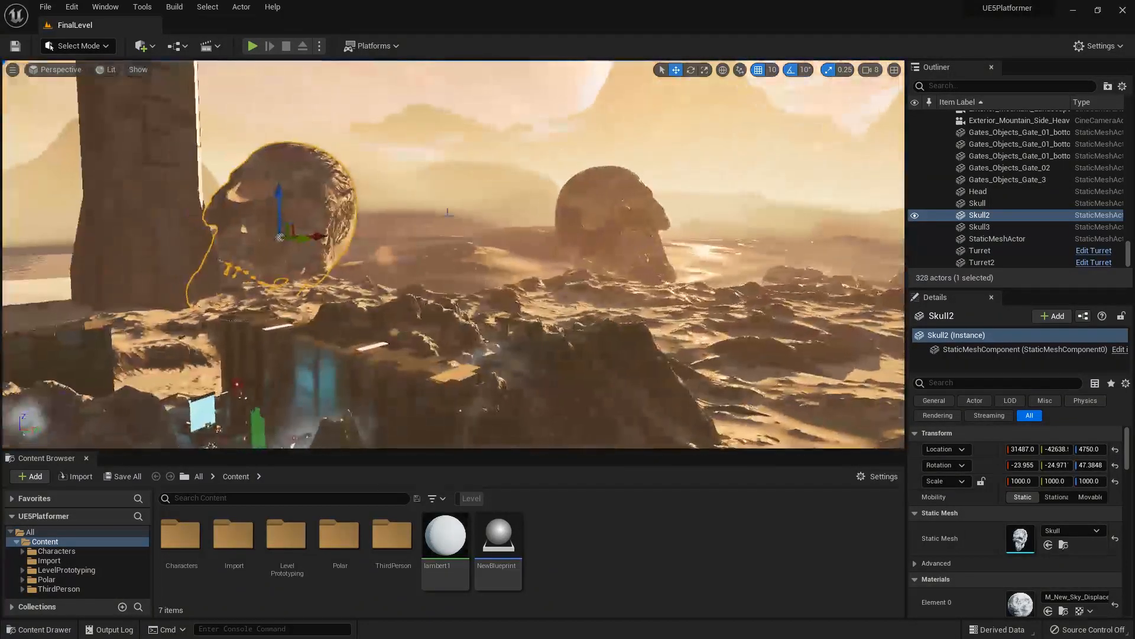
pyautogui.moveTo(532, 187); pyautogui.dragTo(503, 241, button='right')
# Select Building_v37 and fly down into the canyon to examine the green gate and lit platforms up close.
pyautogui.press('s')
pyautogui.press('w')
pyautogui.press('s')
pyautogui.moveTo(408, 307); pyautogui.dragTo(398, 306, button='right')
pyautogui.press('w')
pyautogui.press('s')
pyautogui.press('w')
pyautogui.press('s')
pyautogui.press('w')
pyautogui.moveTo(628, 247); pyautogui.dragTo(628, 246, button='right')
pyautogui.press('s')
pyautogui.press('d')
pyautogui.press('s')
pyautogui.press('d')
pyautogui.moveTo(656, 286); pyautogui.dragTo(662, 290, button='right')
pyautogui.press('w')
pyautogui.press('w')
pyautogui.moveTo(638, 243)
pyautogui.mouseDown(button='right')
pyautogui.moveTo(597, 236)
pyautogui.moveTo(655, 251)
pyautogui.moveTo(663, 209)
pyautogui.moveTo(640, 194)
pyautogui.moveTo(638, 264)
pyautogui.mouseUp(button='right')
pyautogui.press('s')
pyautogui.press('w')
pyautogui.press('w')
pyautogui.press('s')
pyautogui.press('s')
pyautogui.press('w')
pyautogui.press('e')
pyautogui.press('w')
pyautogui.press('e')
pyautogui.press('w')
pyautogui.moveTo(438, 288)
pyautogui.mouseDown(button='right')
pyautogui.moveTo(435, 306)
pyautogui.moveTo(438, 288)
pyautogui.moveTo(466, 281)
pyautogui.moveTo(448, 286)
pyautogui.mouseUp(button='right')
pyautogui.press('w')
pyautogui.press('w')
# Examine the gate wall, pillars and floating platforms from the canyon area in front of them.
pyautogui.press('w')
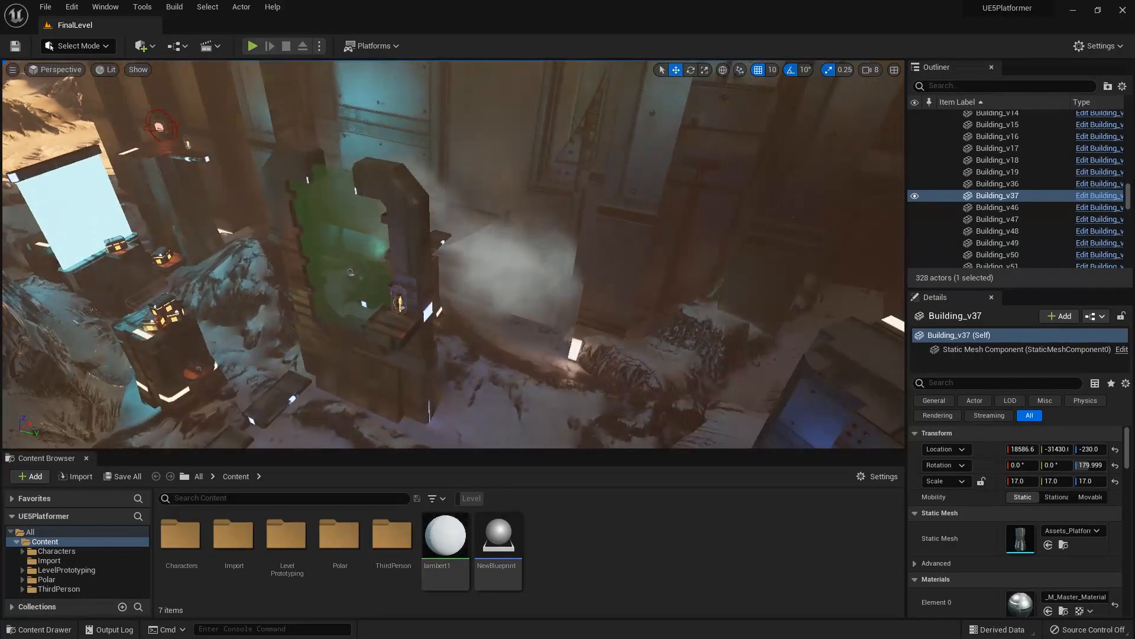
pyautogui.press('s')
pyautogui.moveTo(628, 277)
pyautogui.mouseDown(button='right')
pyautogui.moveTo(591, 276)
pyautogui.moveTo(628, 277)
pyautogui.moveTo(655, 303)
pyautogui.moveTo(632, 269)
pyautogui.mouseUp(button='right')
pyautogui.press('s')
pyautogui.press('s')
pyautogui.press('s')
pyautogui.moveTo(718, 307); pyautogui.dragTo(712, 309, button='right')
pyautogui.press('w')
pyautogui.press('s')
pyautogui.moveTo(538, 234); pyautogui.dragTo(530, 229, button='right')
# Select BP_Gate_Multi_Rotate3 and inspect the large gate wall from the front.
pyautogui.press('s')
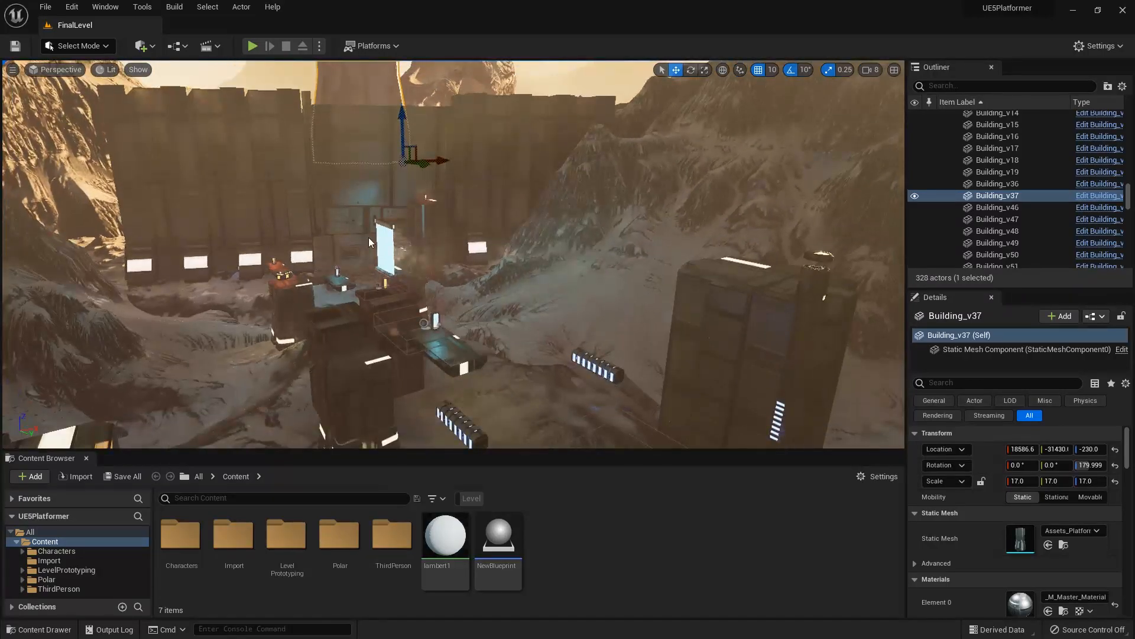
pyautogui.press('d')
pyautogui.press('w')
pyautogui.moveTo(369, 238); pyautogui.dragTo(414, 230, button='right')
pyautogui.press('s')
pyautogui.press('w')
pyautogui.press('s')
pyautogui.press('e')
pyautogui.press('a')
pyautogui.moveTo(514, 268); pyautogui.dragTo(482, 302, button='right')
pyautogui.press('e')
pyautogui.press('q')
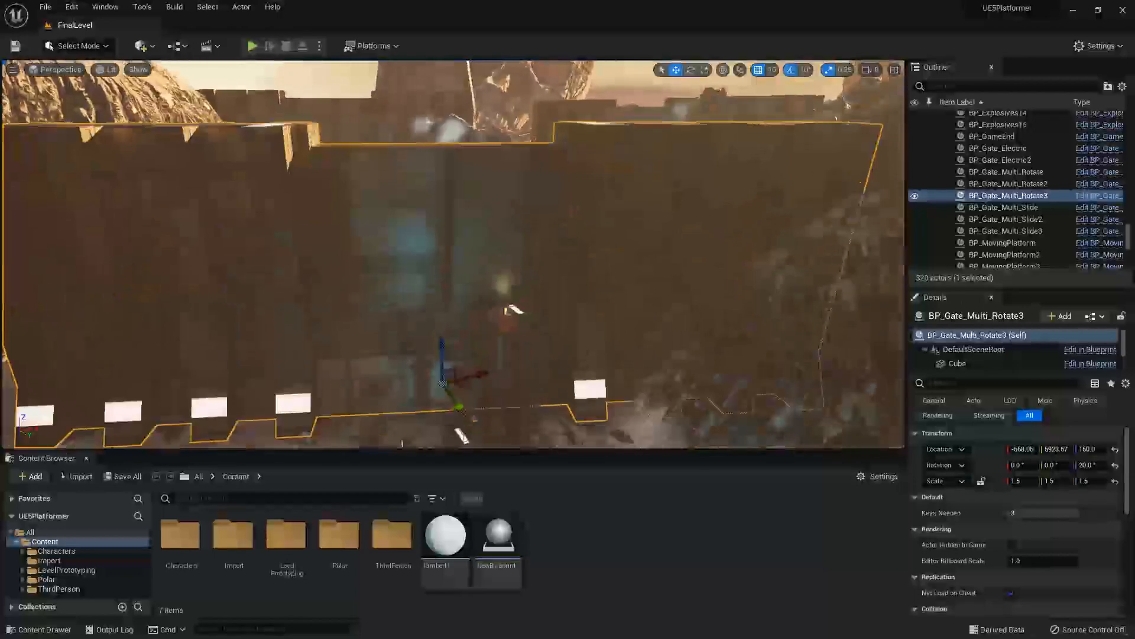
# View the selected gate wall and the canyon route behind it from high above.
pyautogui.press('e')
pyautogui.press('a')
pyautogui.moveTo(465, 202); pyautogui.dragTo(473, 263, button='right')
pyautogui.press('q')
pyautogui.press('e')
pyautogui.press('s')
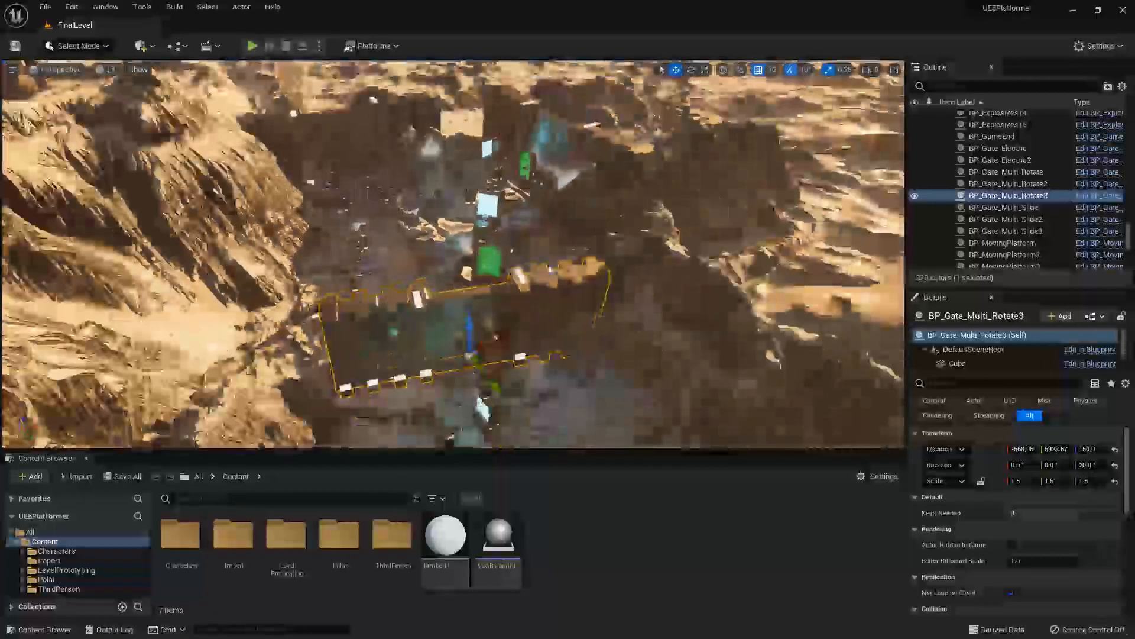
pyautogui.press('q')
# Examine the tall pillars and platforms of the route leading up to the selected gate wall.
pyautogui.moveTo(562, 257); pyautogui.dragTo(569, 336, button='right')
pyautogui.press('w')
pyautogui.press('s')
pyautogui.press('e')
pyautogui.press('a')
pyautogui.press('d')
pyautogui.press('s')
pyautogui.press('w')
pyautogui.press('s')
pyautogui.press('d')
pyautogui.press('a')
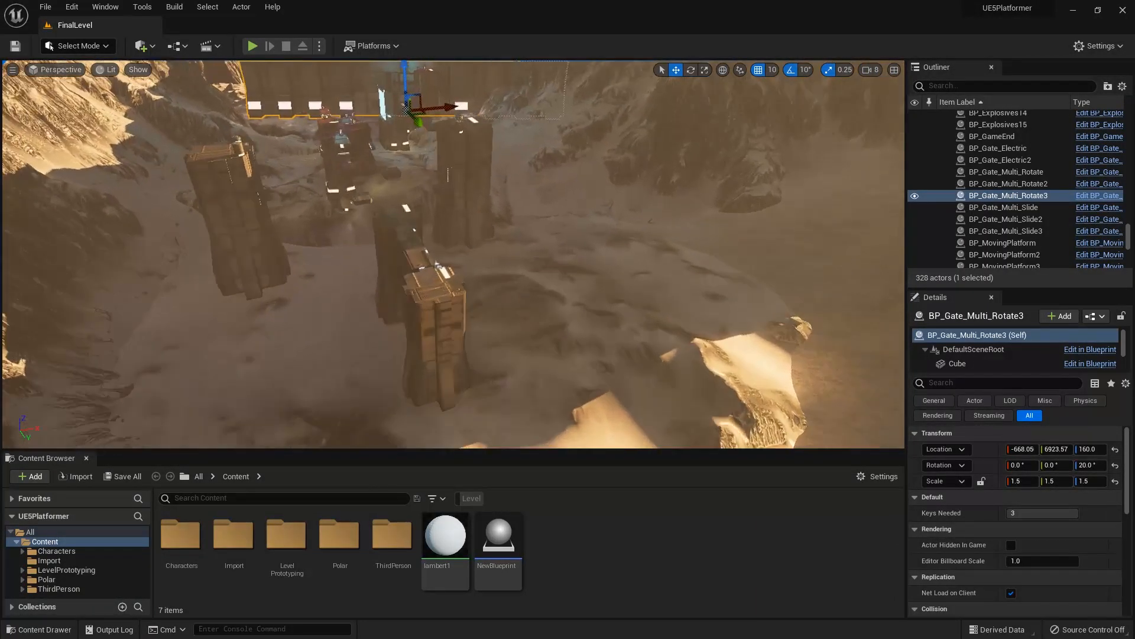
pyautogui.moveTo(379, 172); pyautogui.dragTo(370, 166, button='right')
pyautogui.press('a')
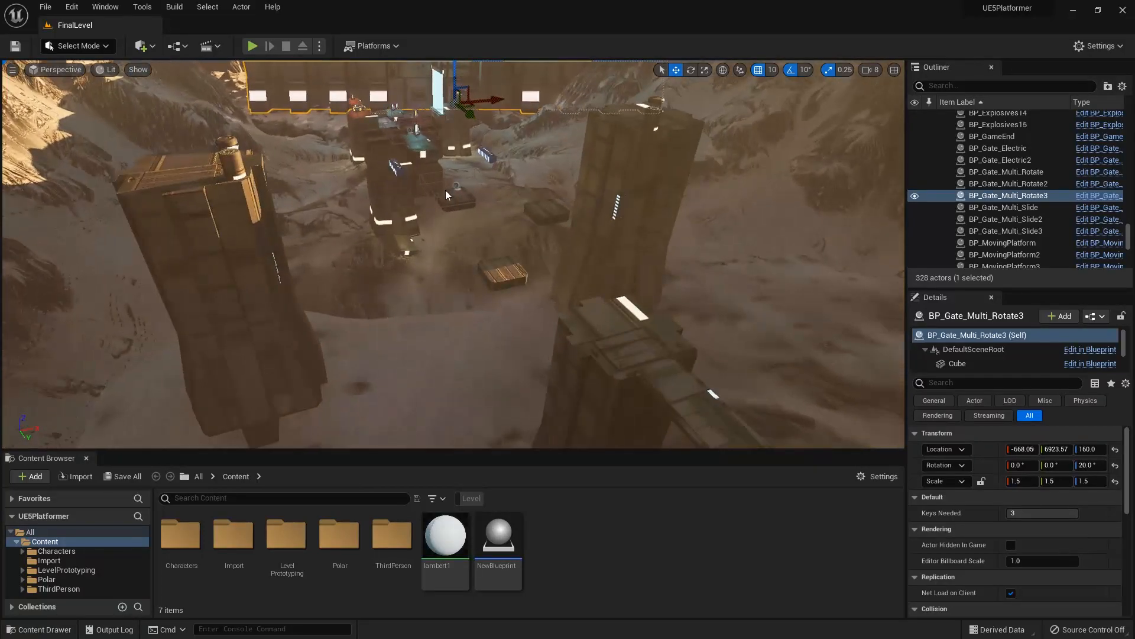
# View the level over the top of the gate wall toward the background towers and giant skull.
pyautogui.moveTo(445, 190); pyautogui.dragTo(421, 196, button='middle')
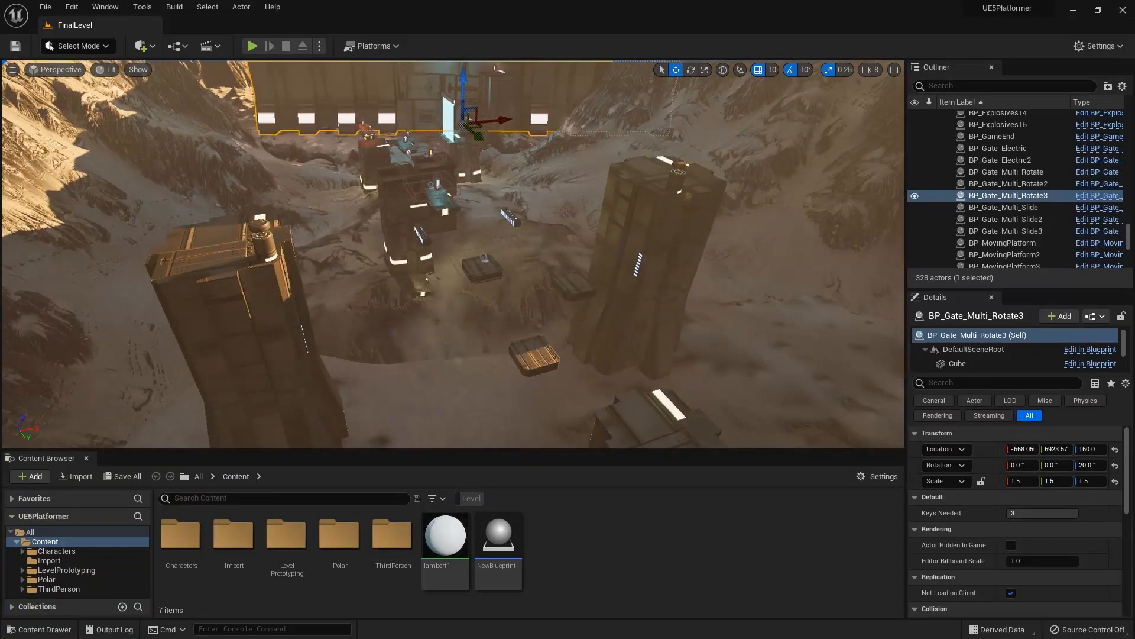
pyautogui.press('s')
pyautogui.moveTo(421, 195); pyautogui.dragTo(414, 144, button='right')
pyautogui.press('w')
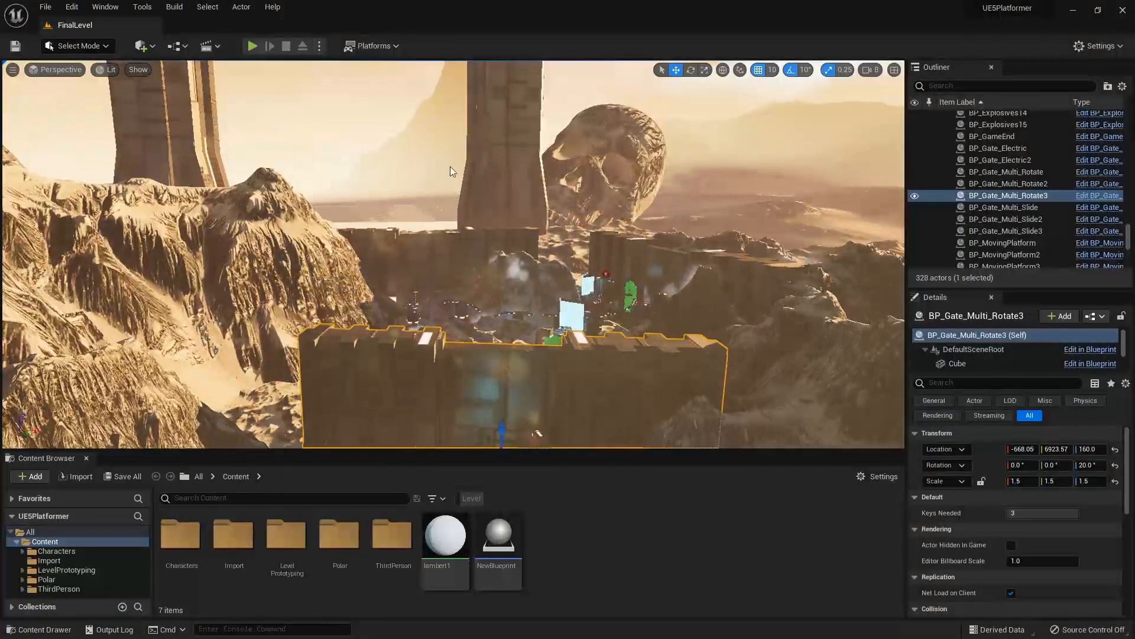